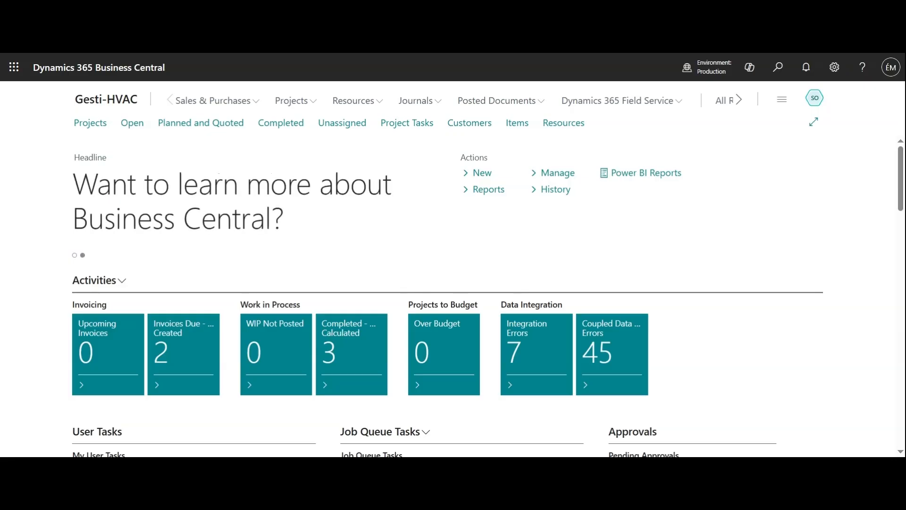
scroll(701, 251, down, 3)
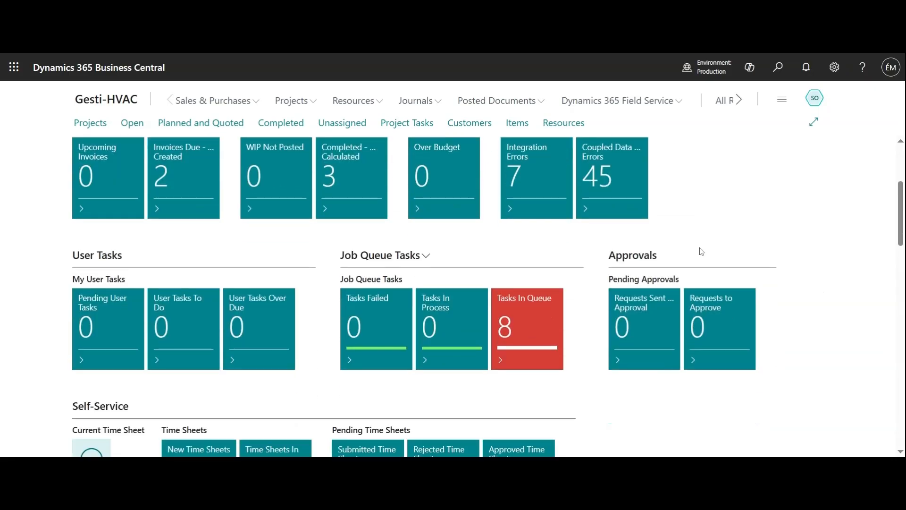
scroll(701, 251, up, 3)
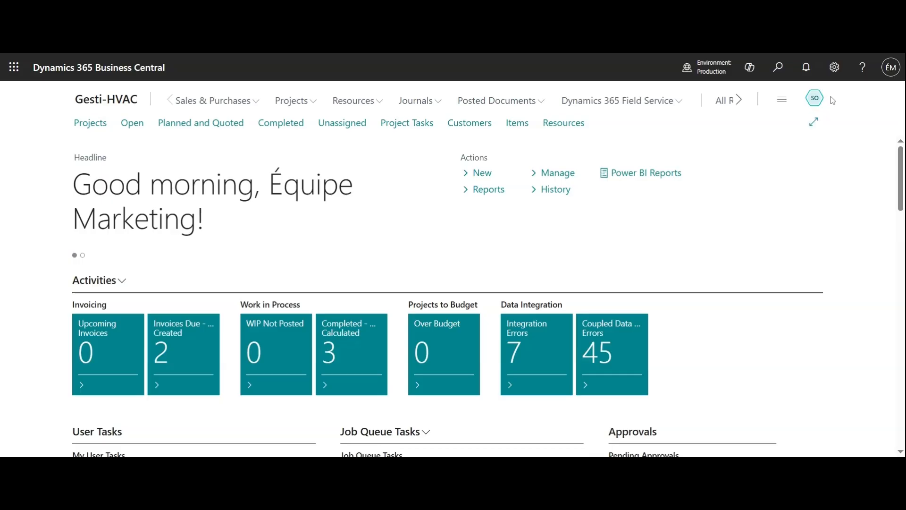
click(834, 67)
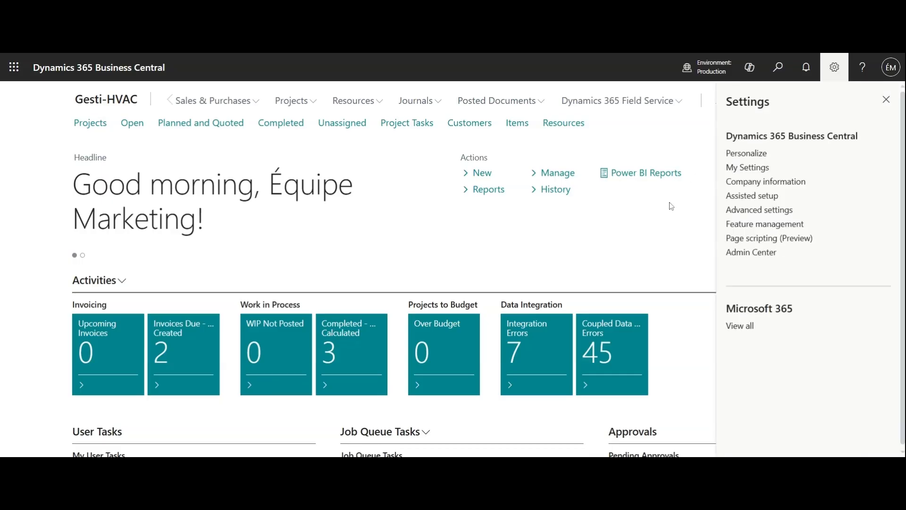
click(632, 245)
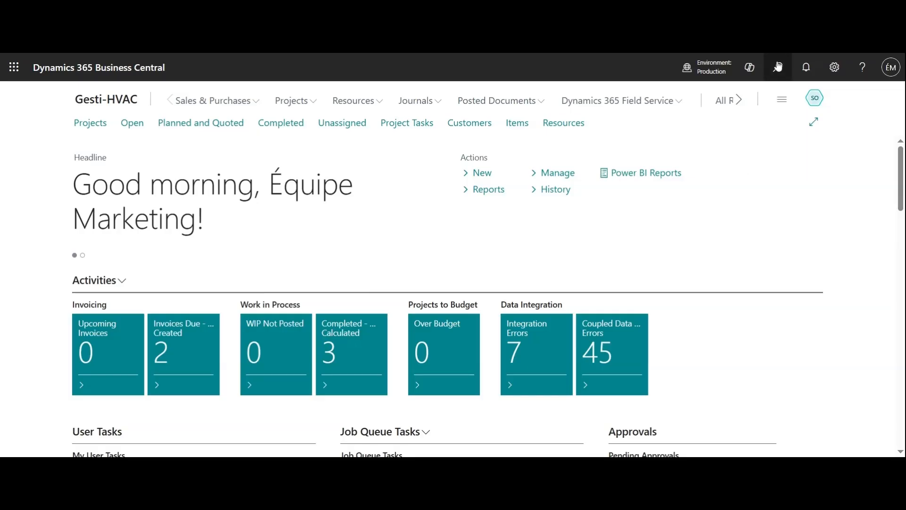
- Search for "proj" and open the Projects list
click(777, 67)
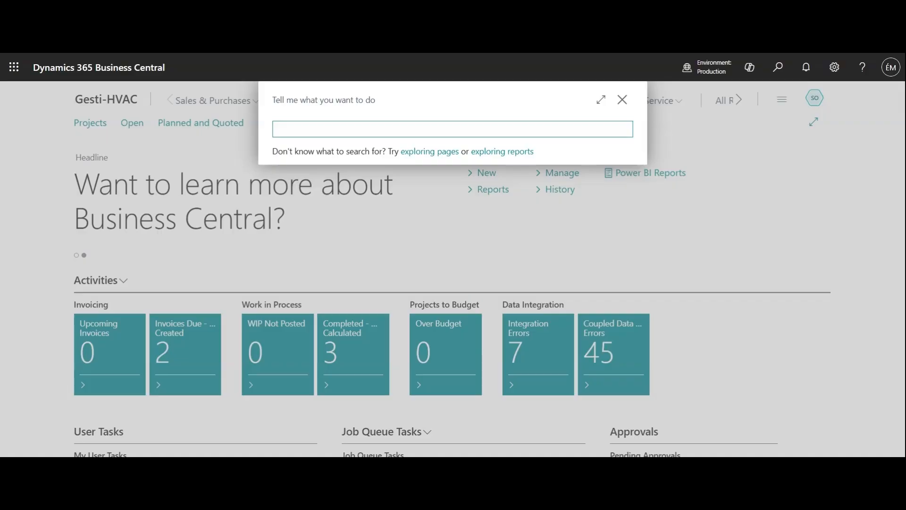
text(proj)
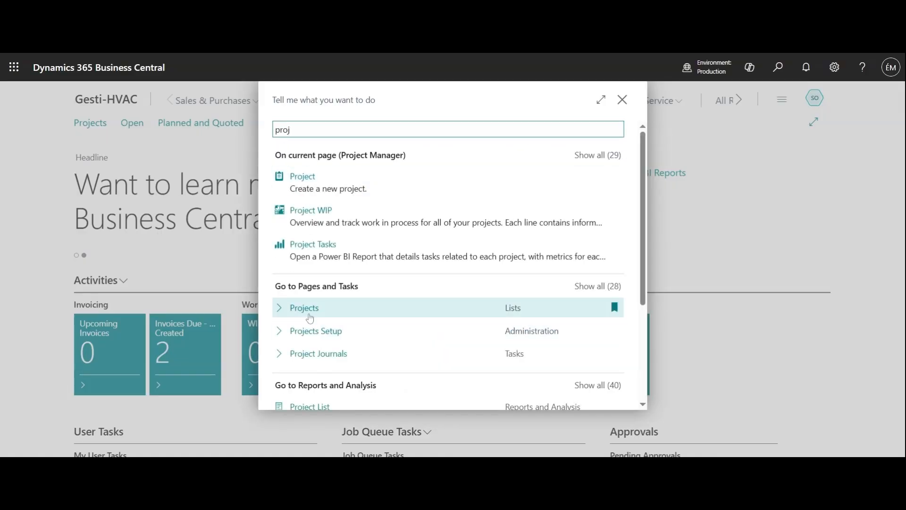
click(310, 316)
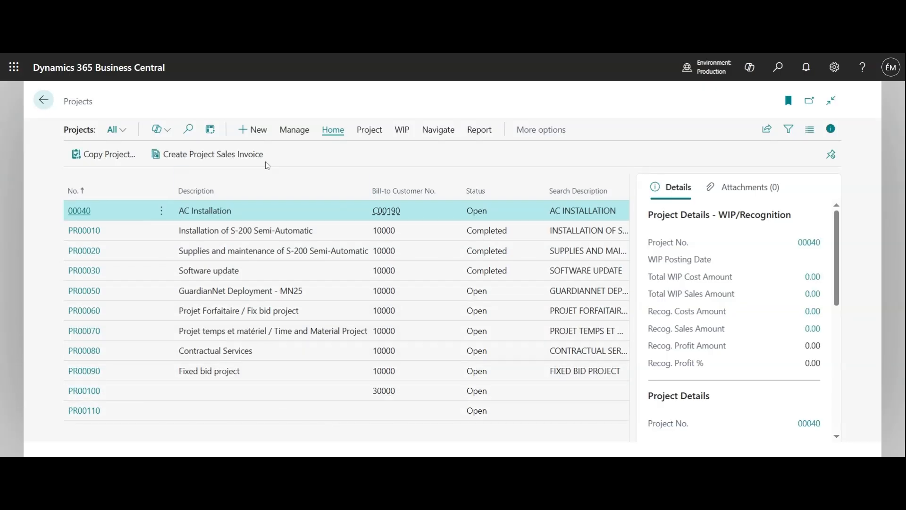
- Create a new project with the description AC Installation and the customer School of Fine Art
click(259, 138)
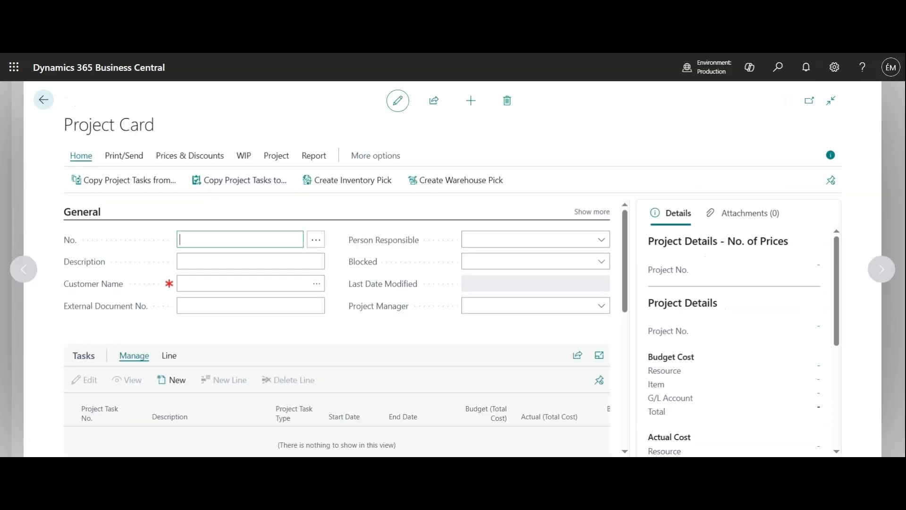
click(289, 257)
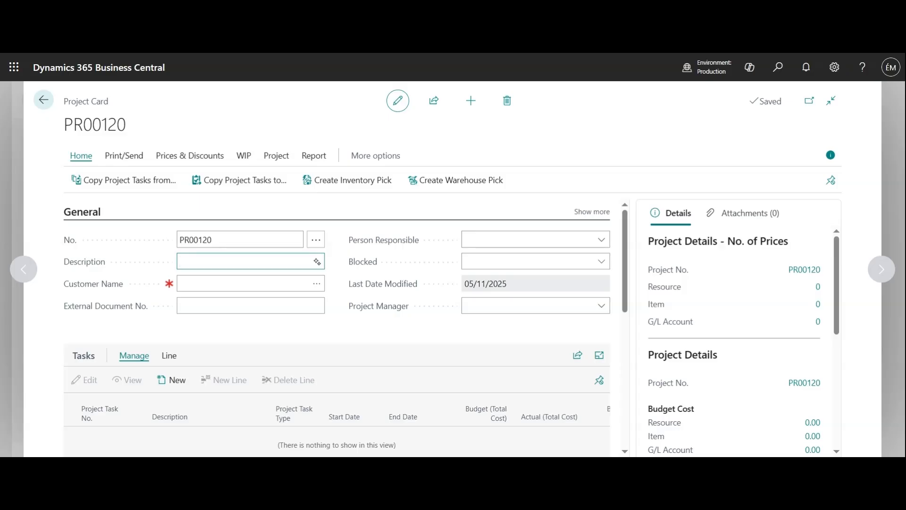
text(AC Installation)
click(308, 285)
click(319, 289)
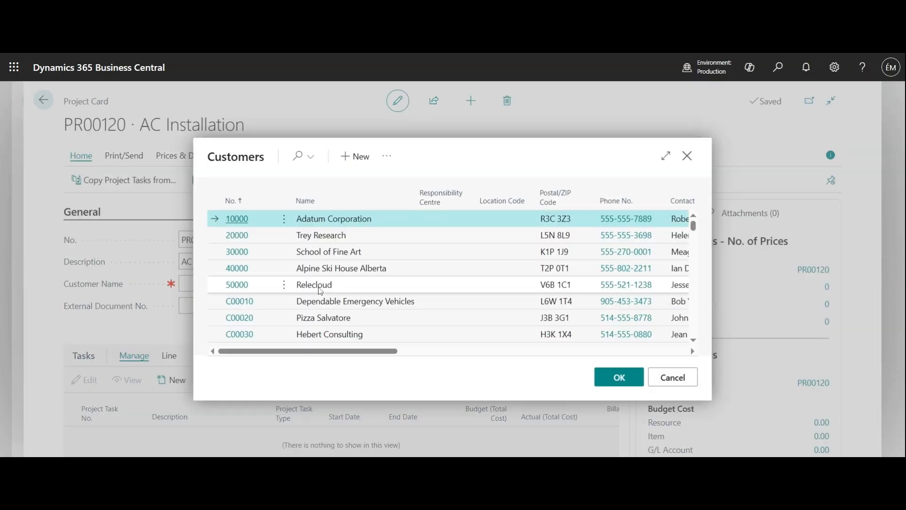
click(237, 254)
click(609, 378)
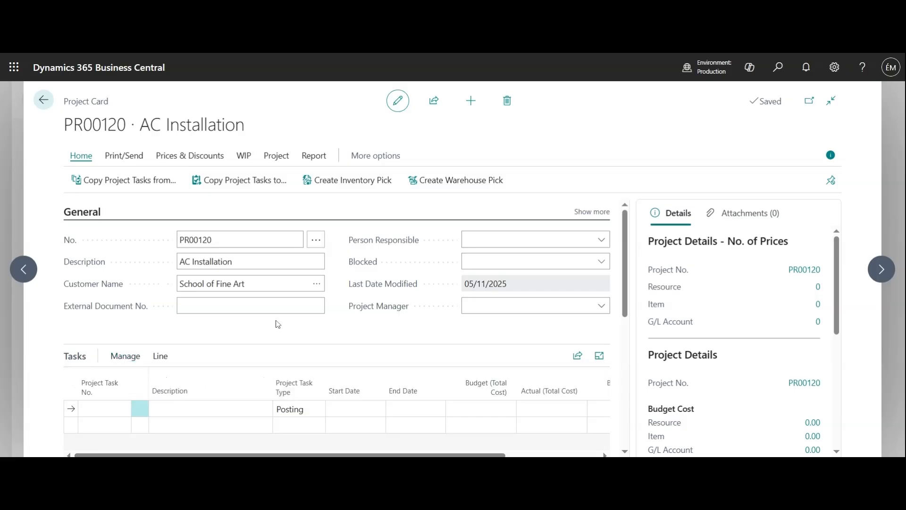
- Assign the third listed resource as the project's Person Responsible and fill in the Project Manager
click(601, 240)
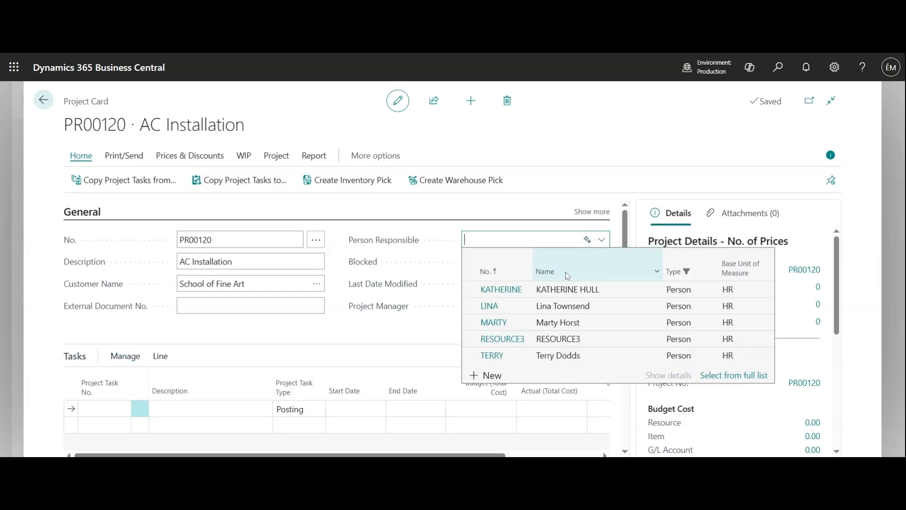
click(500, 327)
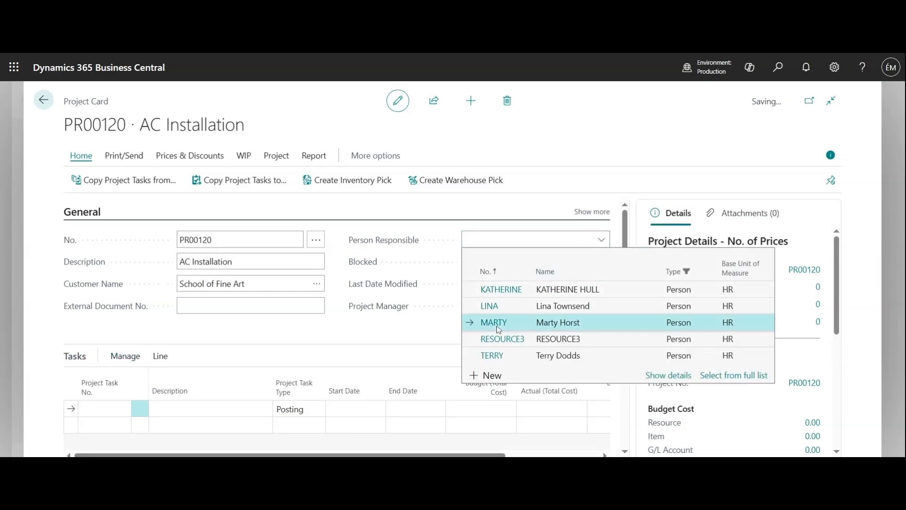
click(602, 306)
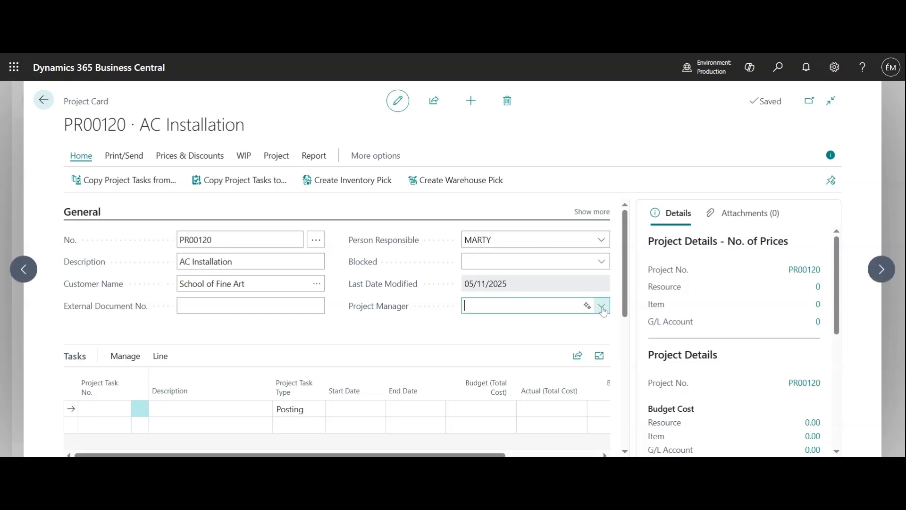
click(555, 390)
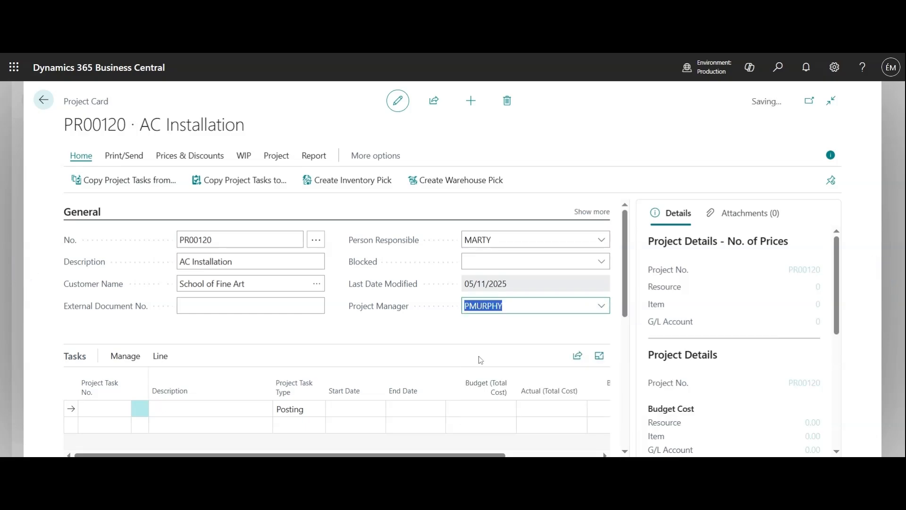
click(438, 336)
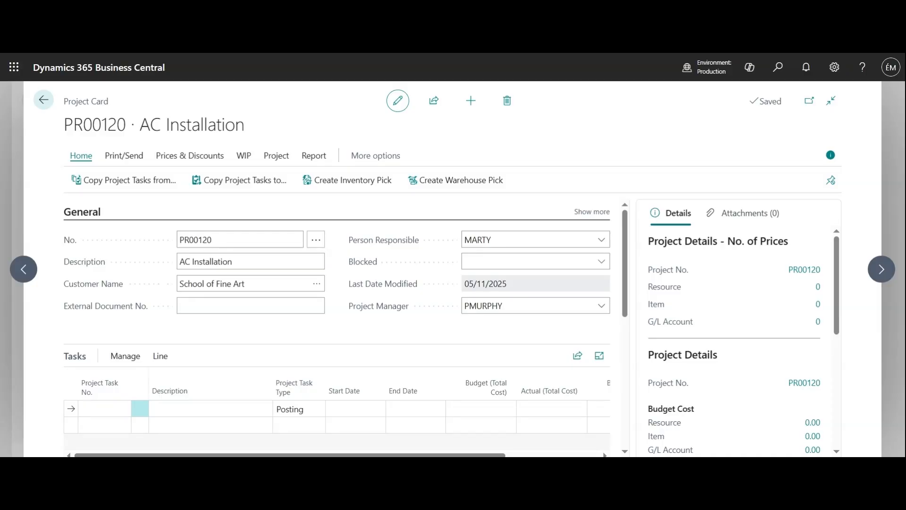
- Add project task 100 with the description Consultation to the project's task lines
scroll(330, 330, down, 1)
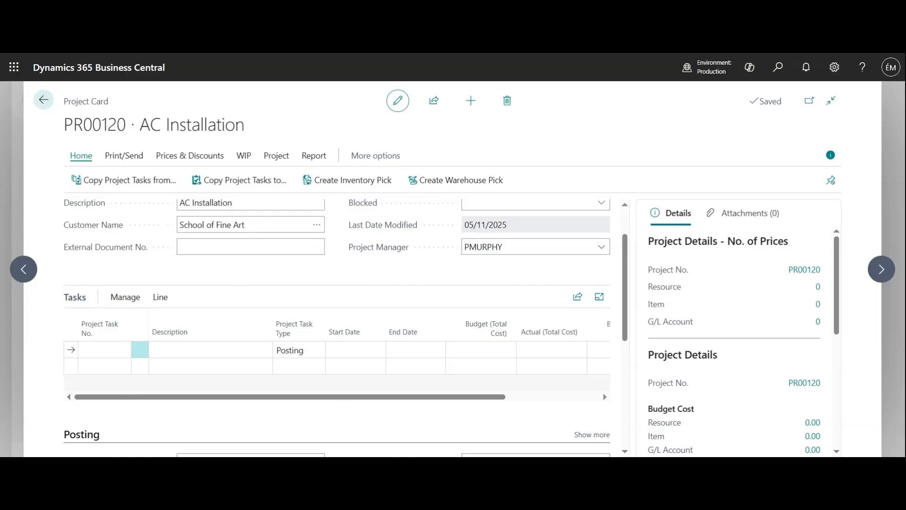
click(90, 349)
text(100)
key(Tab)
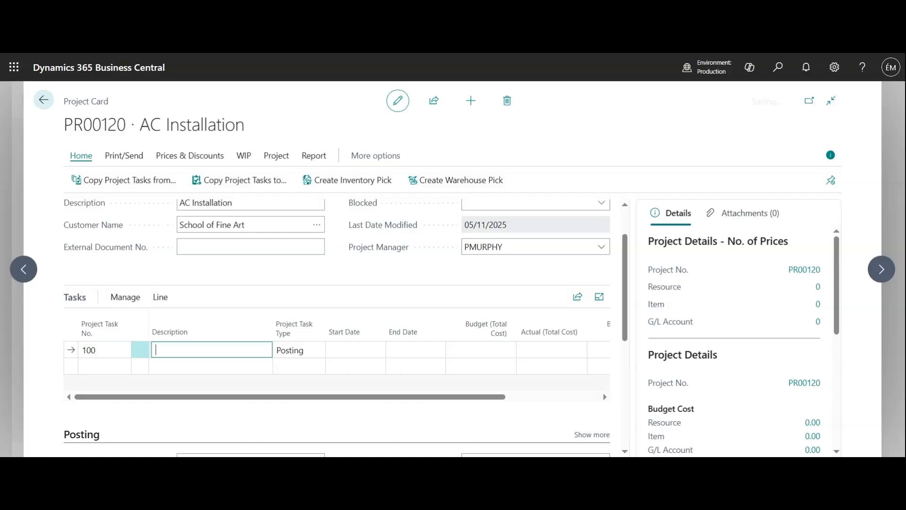
text(Consultation)
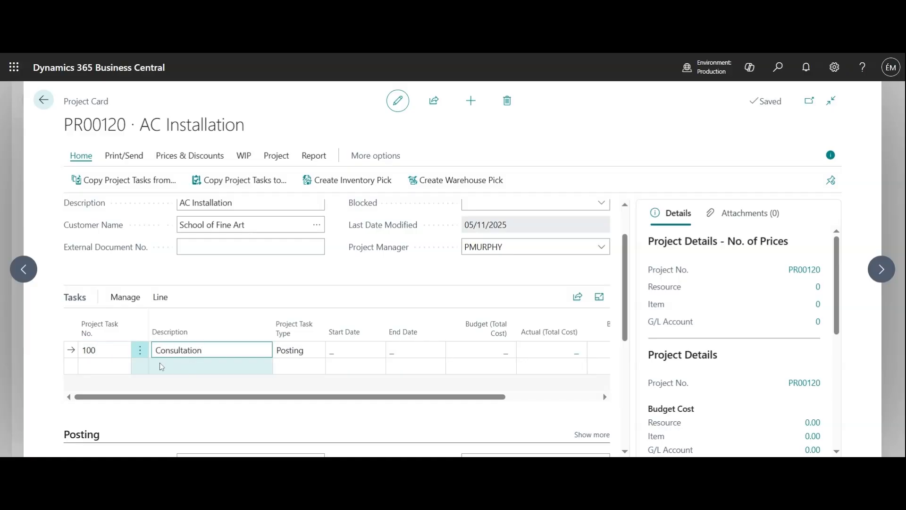
- Add project task 200 with the description Selection below the Consultation task
click(102, 368)
text(200)
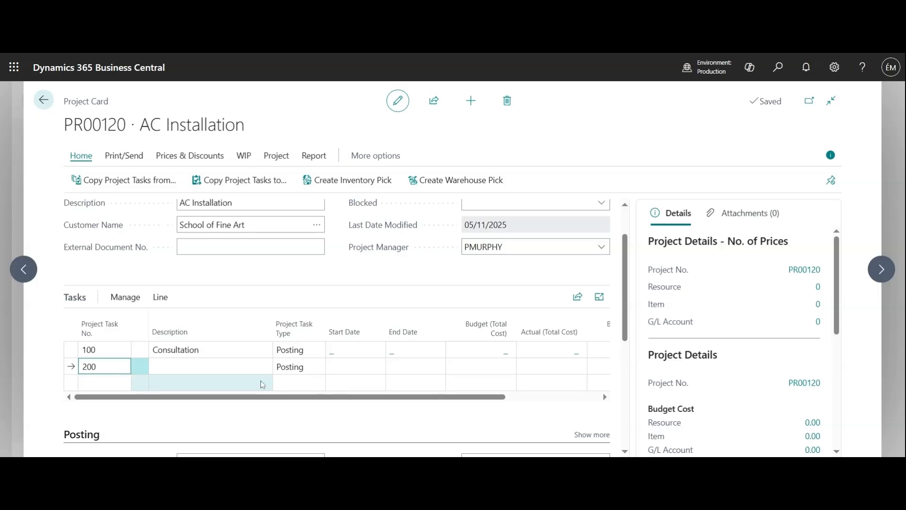
key(Tab)
text(Selection)
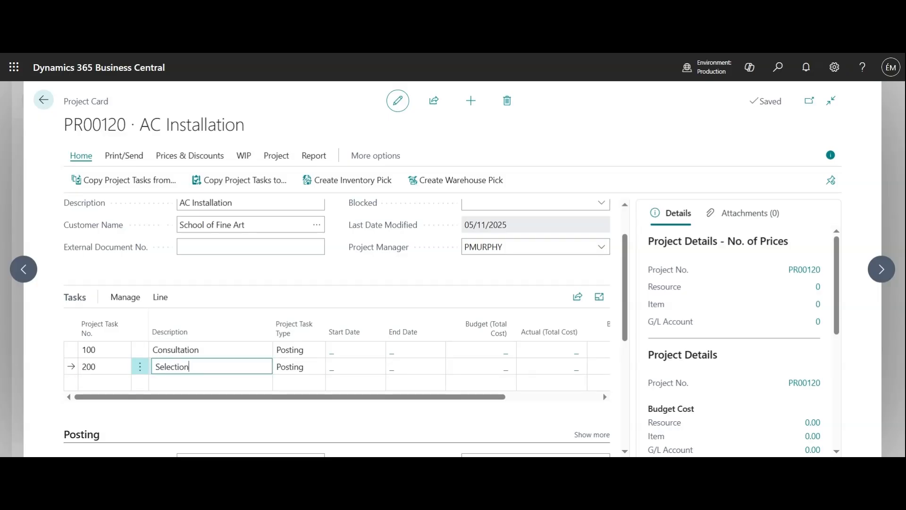
- Add project task 300 with the description Installation below the Selection task
click(96, 383)
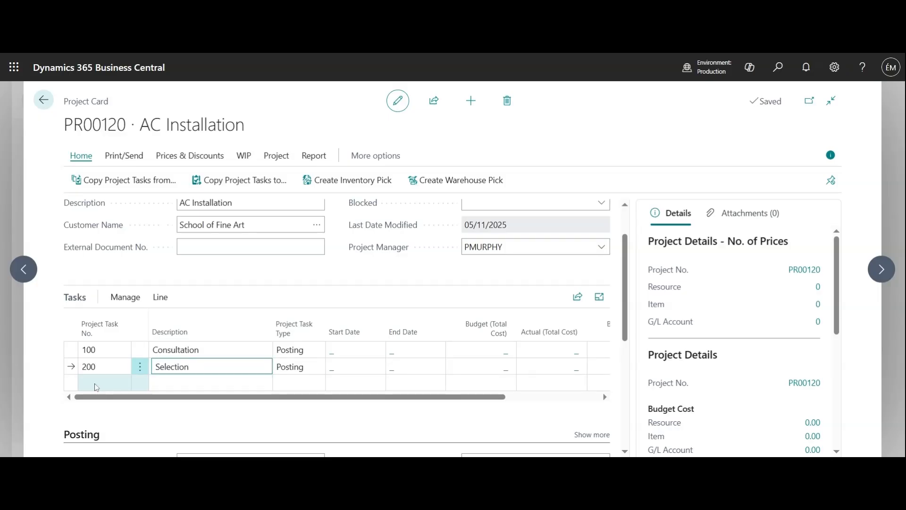
text(300)
key(Tab)
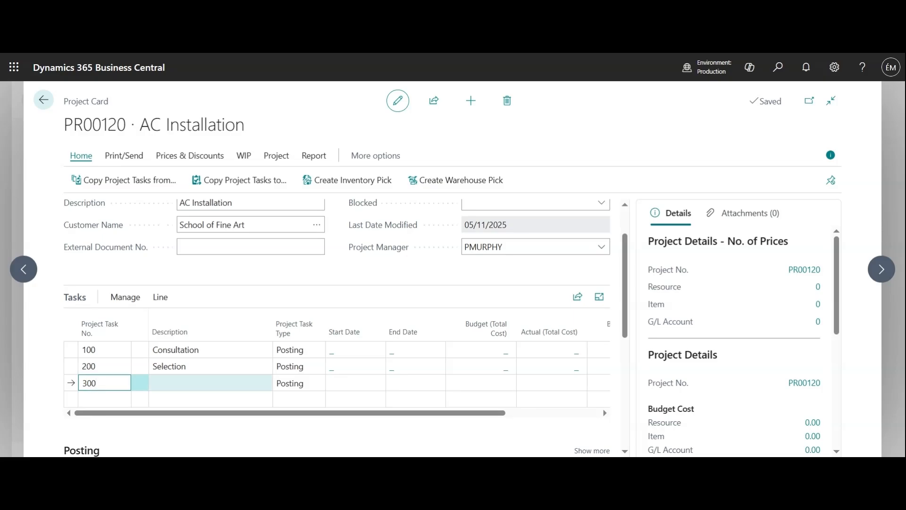
text(Installation)
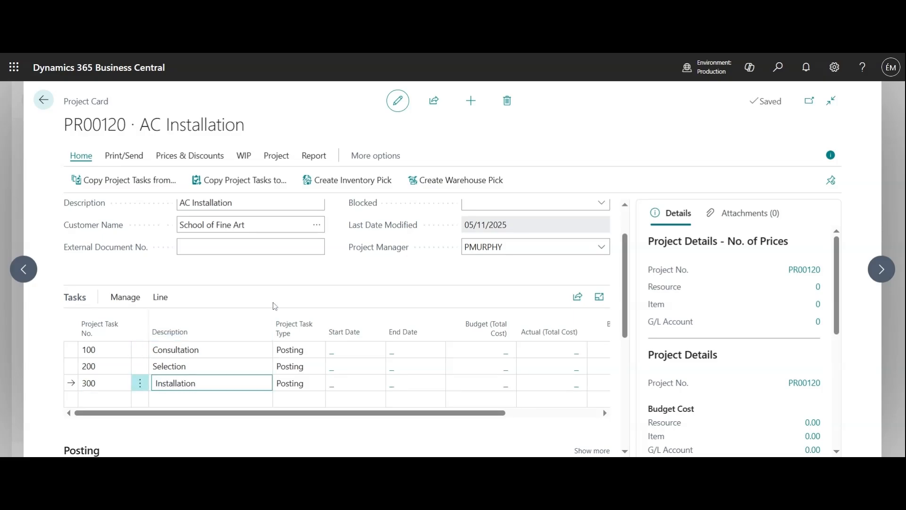
key(Tab)
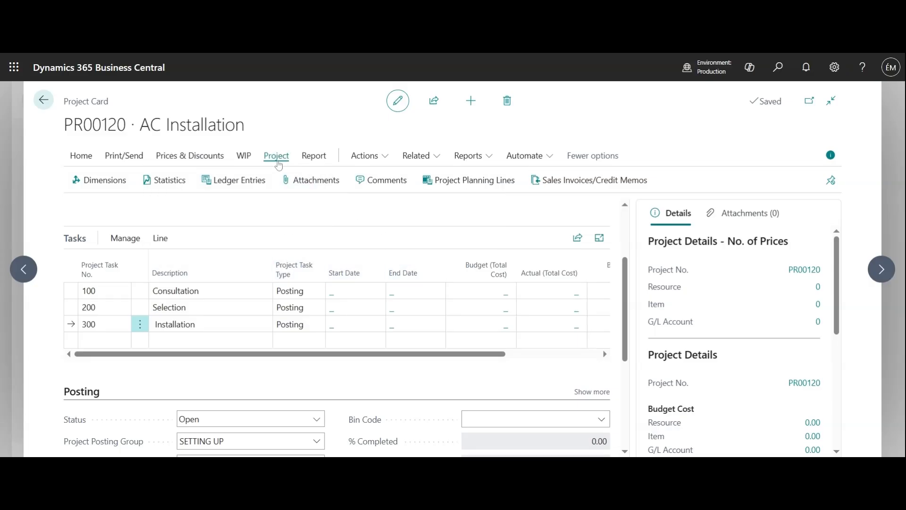
- Open the project planning lines and add a resource line for task 100 using the first listed resource
click(470, 184)
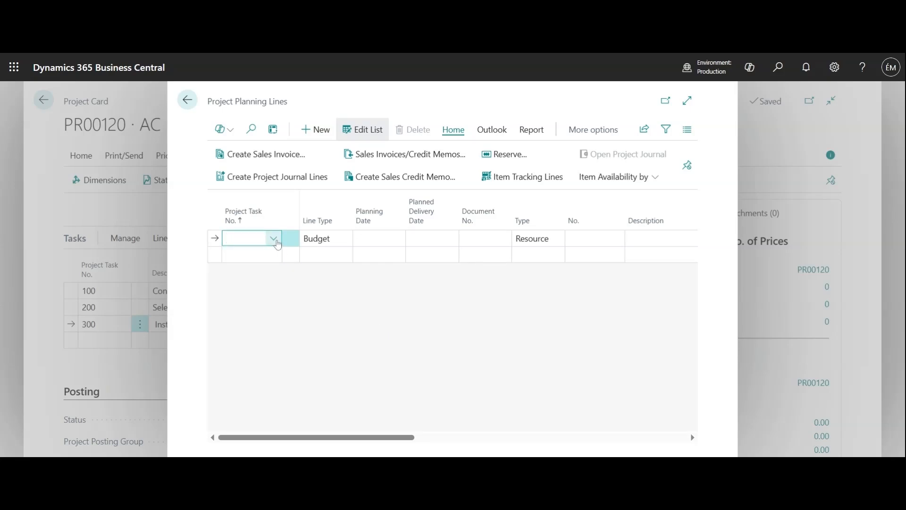
click(277, 243)
click(254, 289)
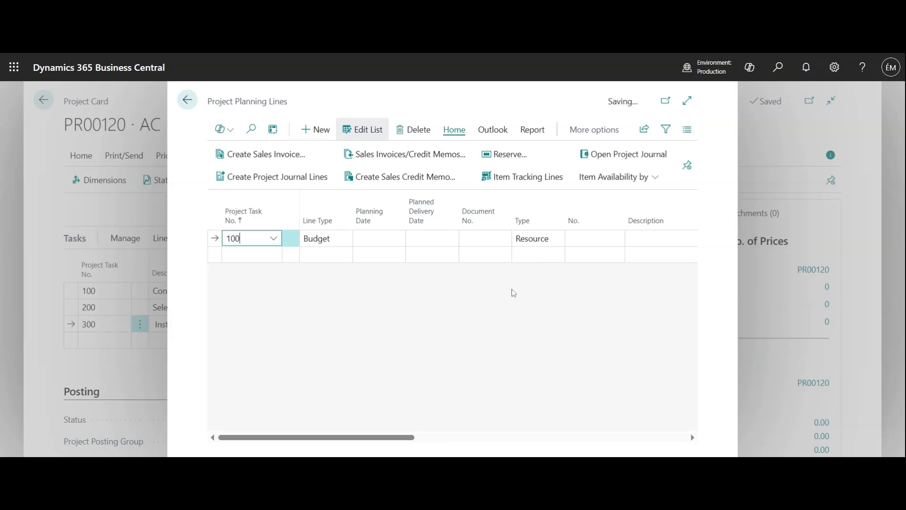
click(594, 238)
click(616, 239)
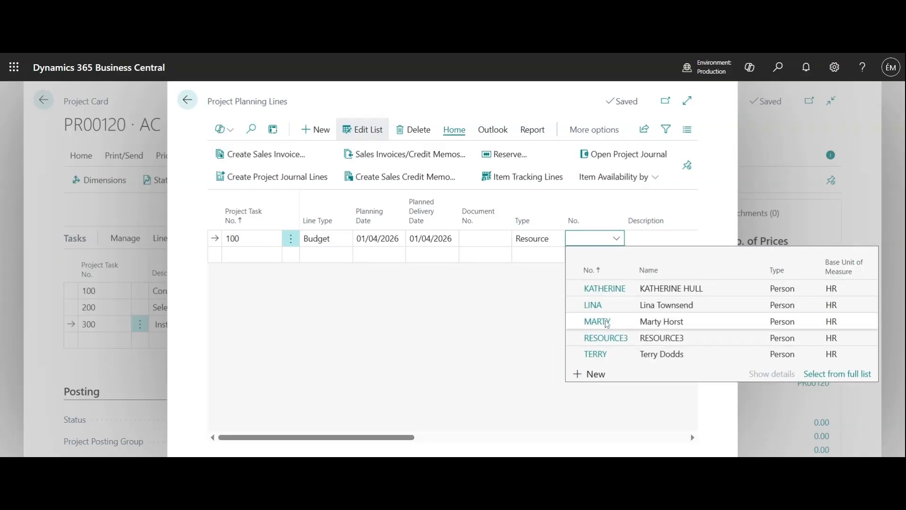
click(601, 291)
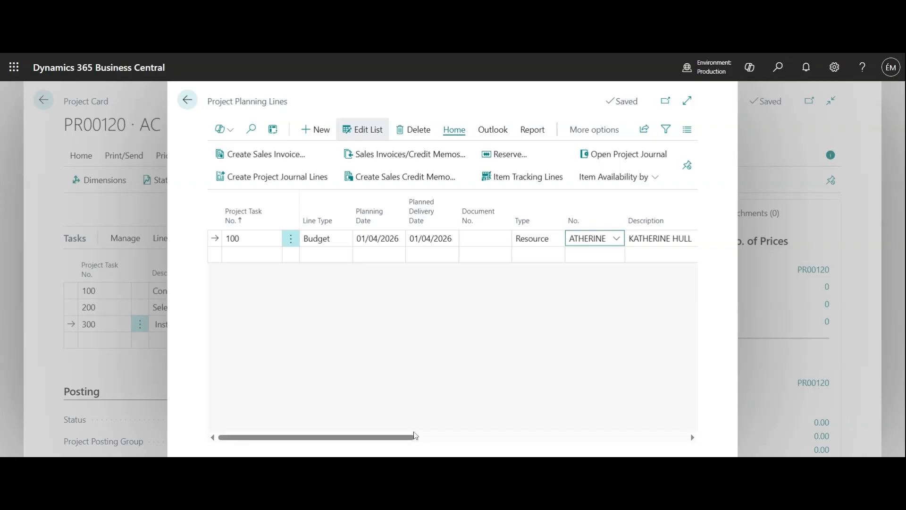
- Set the quantity of the task 100 planning line to 2 and review its cost and price amounts
drag(415, 437, 475, 437)
drag(517, 434, 581, 437)
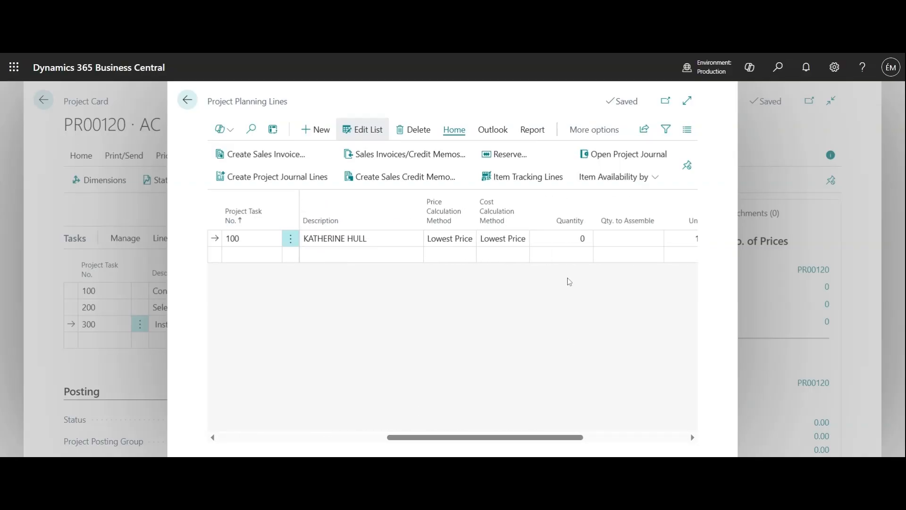
click(586, 238)
text(2)
click(628, 314)
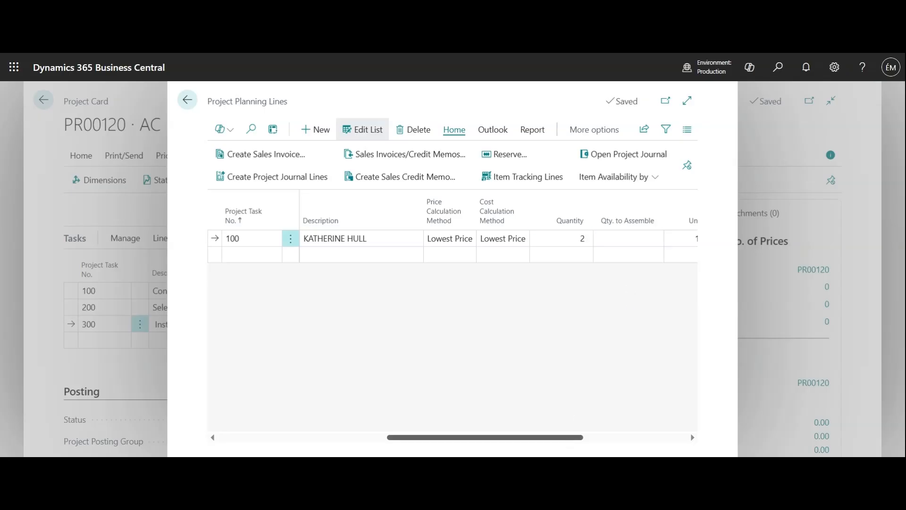
drag(580, 438, 649, 447)
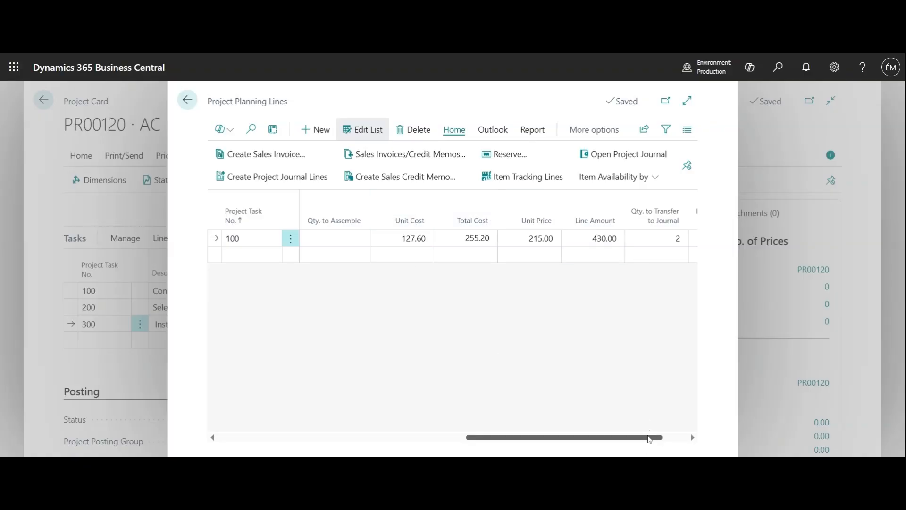
drag(649, 439, 396, 446)
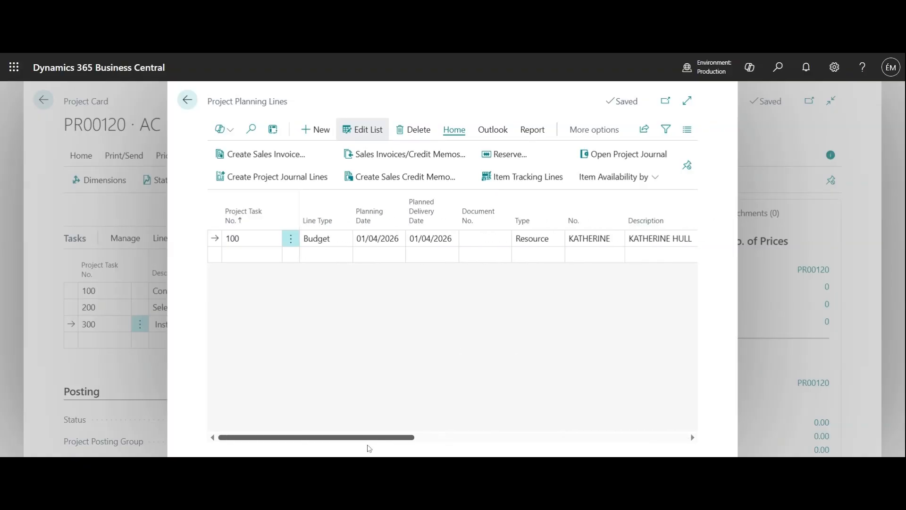
- Add a second resource planning line for task 200 with the same resource as the task 100 line
click(259, 255)
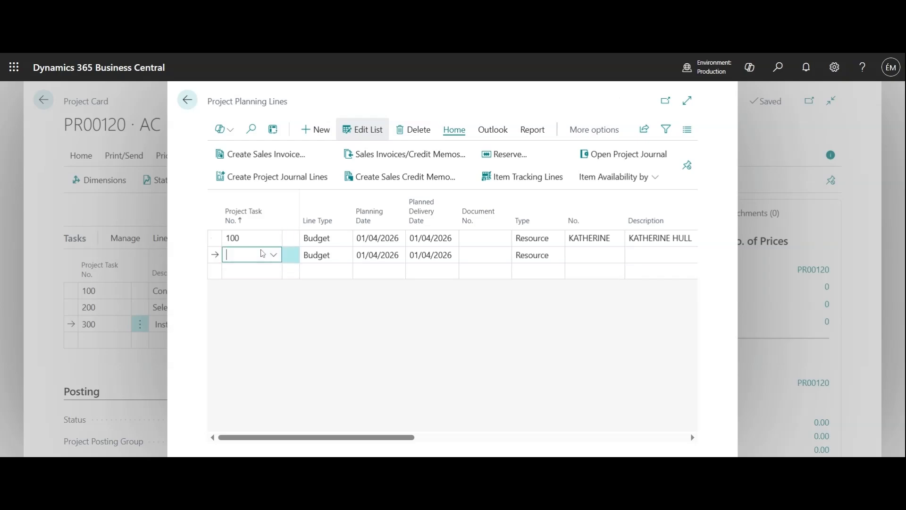
click(250, 322)
click(609, 255)
click(616, 255)
click(605, 305)
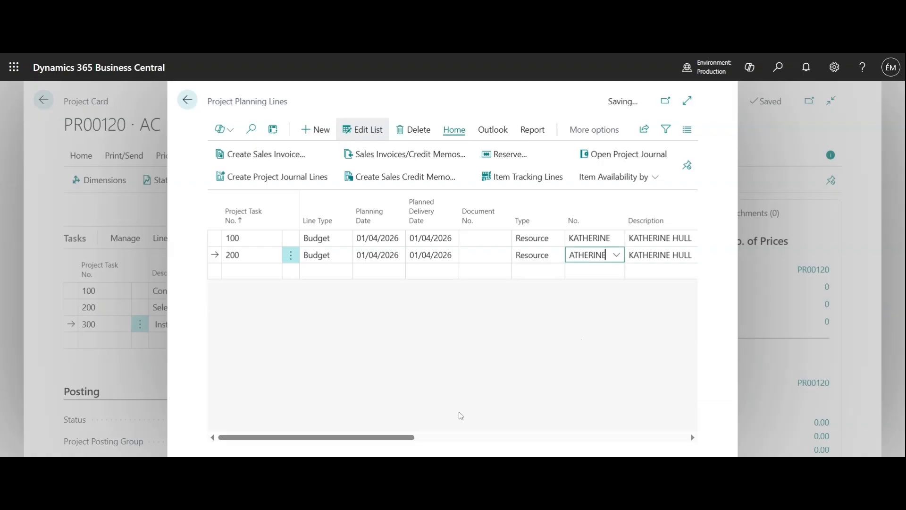
- Set the quantity of the task 200 planning line to 2
drag(402, 437, 578, 437)
click(441, 254)
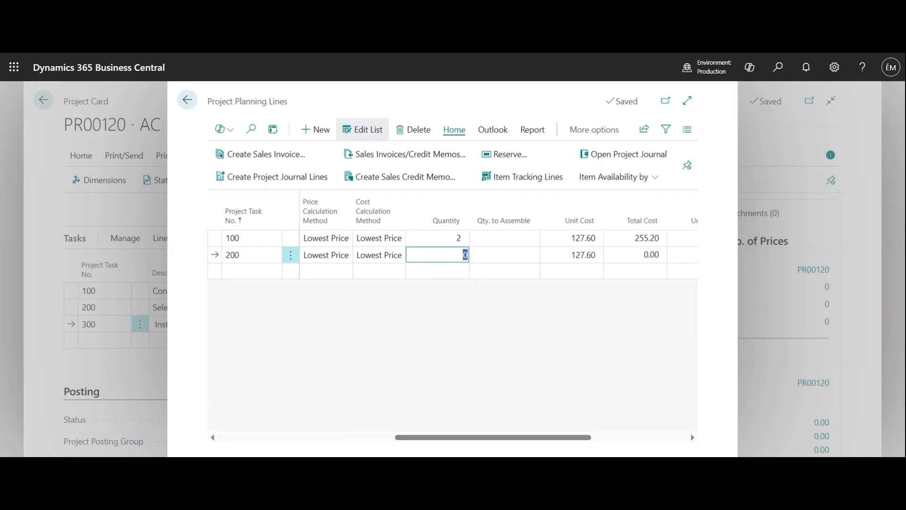
text(2)
click(522, 372)
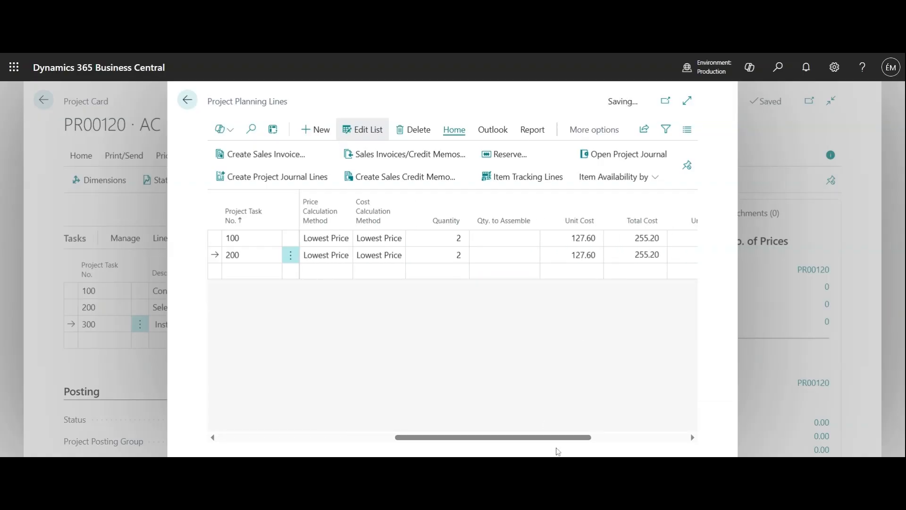
- Add a third resource planning line for task 300 Installation using the third listed resource
drag(567, 437, 257, 433)
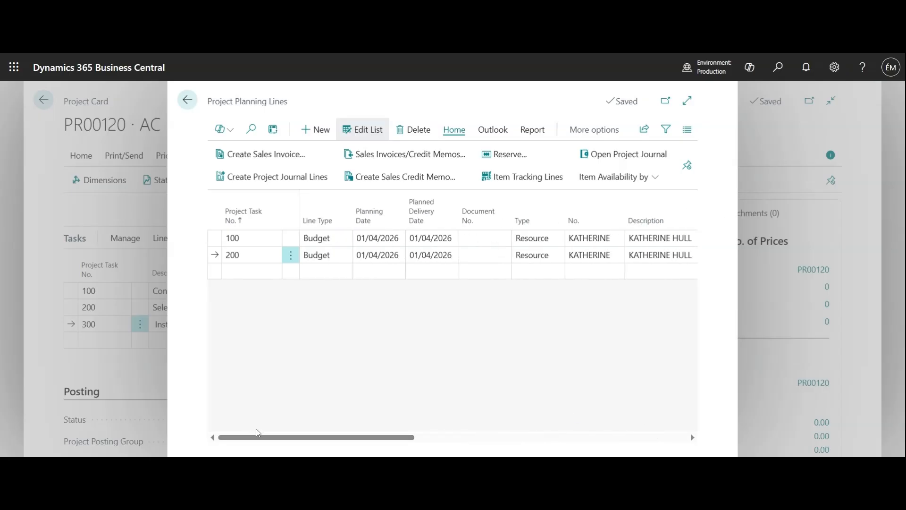
click(269, 270)
click(273, 271)
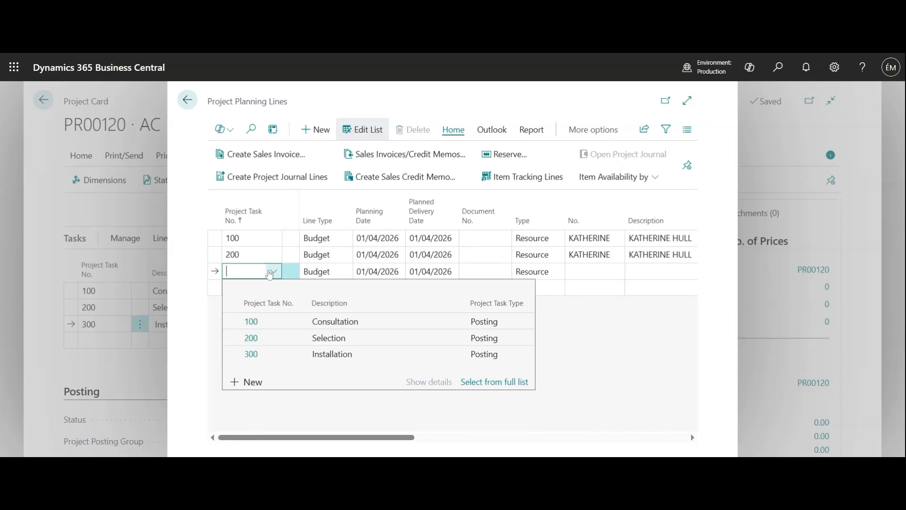
click(251, 354)
click(614, 271)
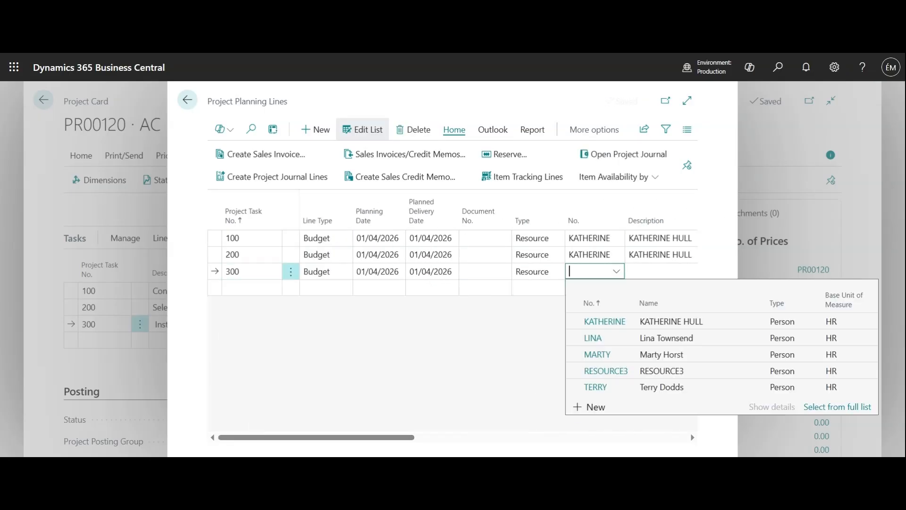
click(597, 354)
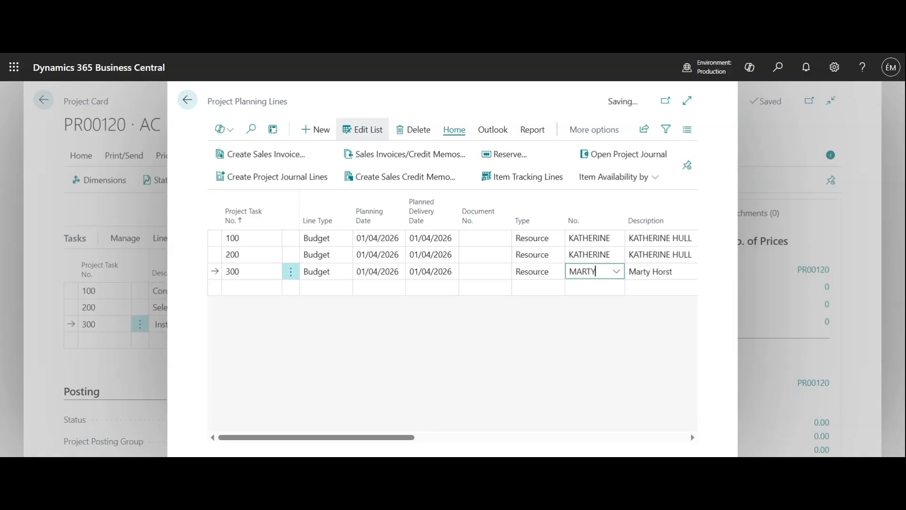
- Set the quantity of the task 300 planning line to 3 and return to the project card
drag(366, 438, 529, 437)
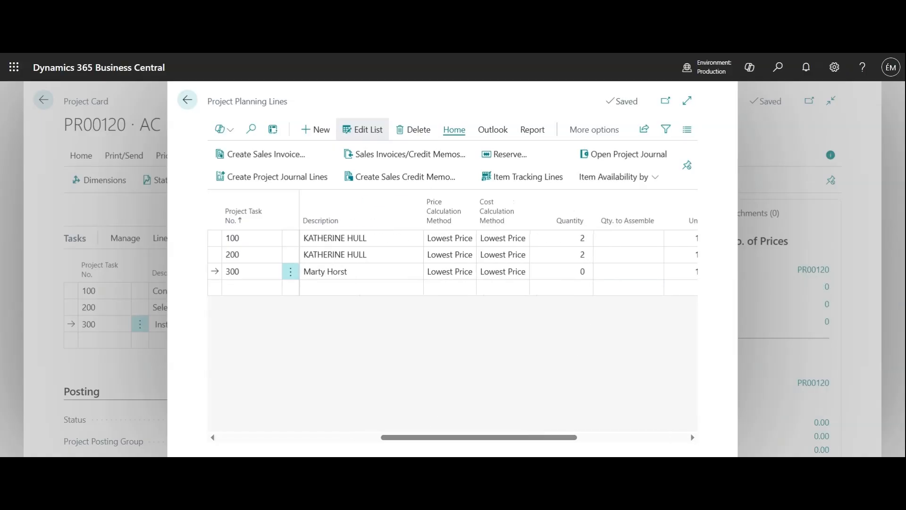
click(562, 271)
text(3)
click(608, 354)
drag(538, 441, 650, 399)
drag(576, 437, 335, 437)
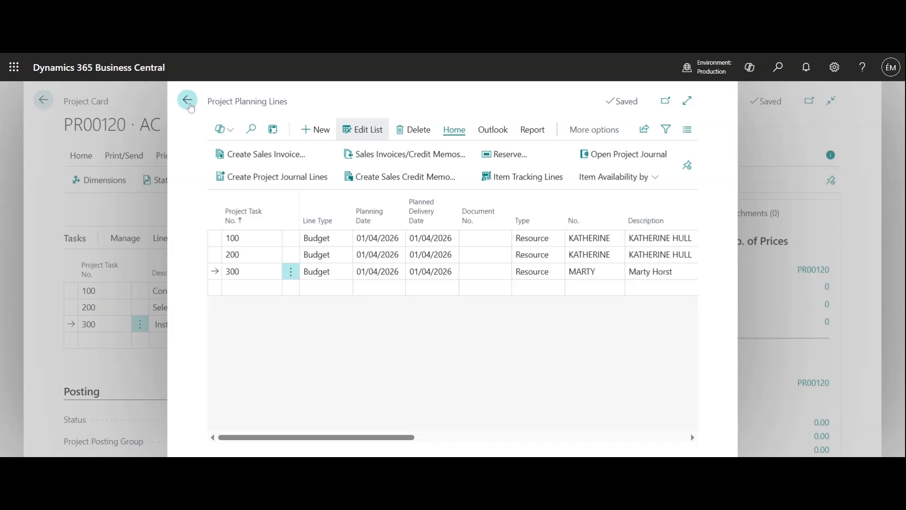
click(189, 101)
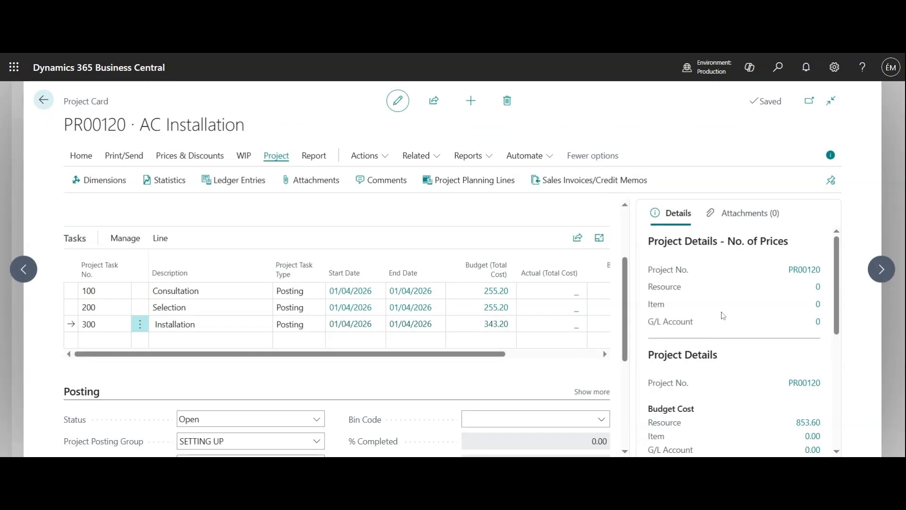
- Examine the project's budget, actual, billable and invoiced amounts and the available project posting groups
scroll(744, 257, down, 5)
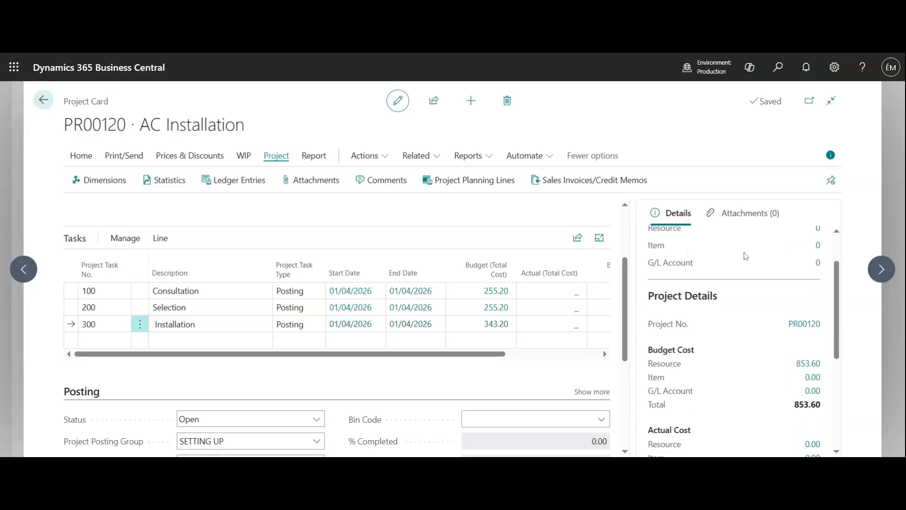
scroll(752, 296, up, 3)
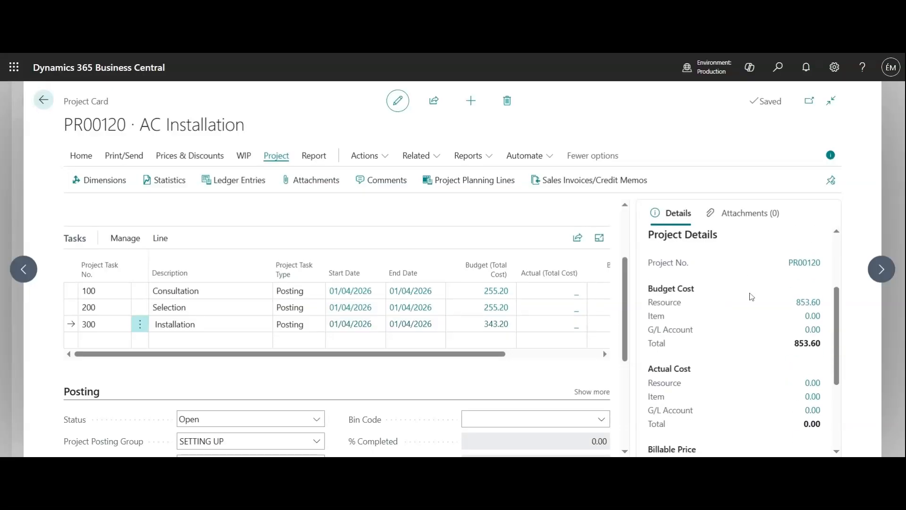
scroll(715, 314, down, 5)
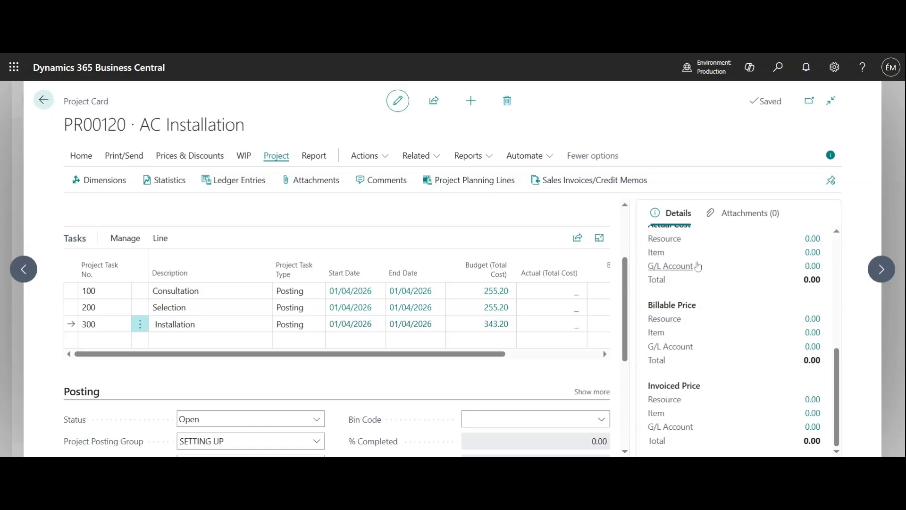
scroll(698, 267, up, 7)
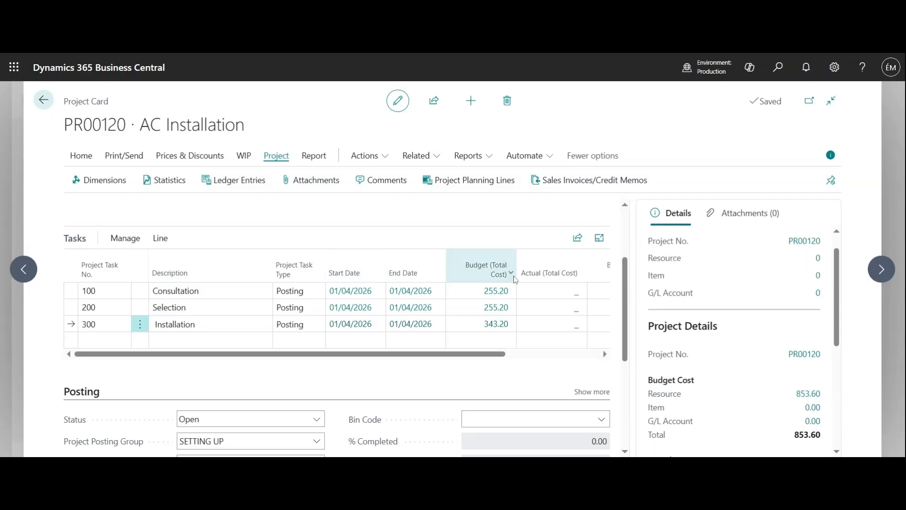
scroll(330, 284, down, 3)
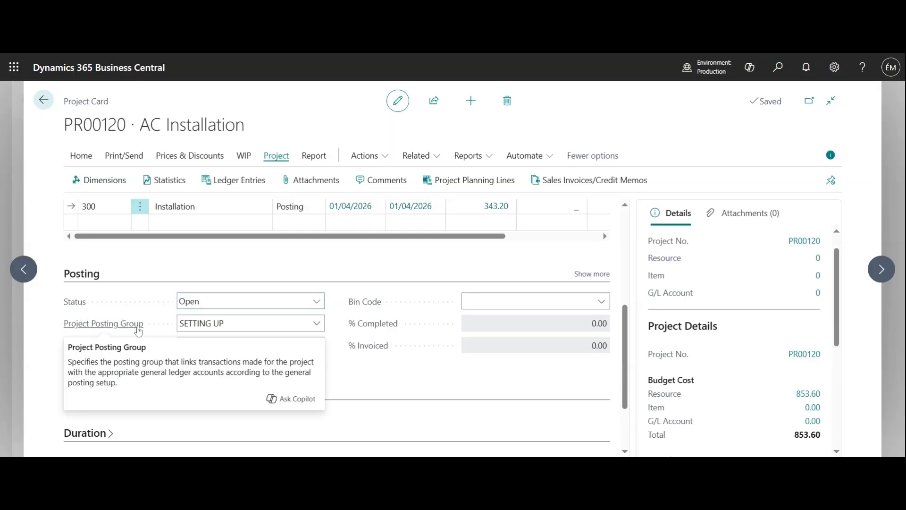
click(317, 325)
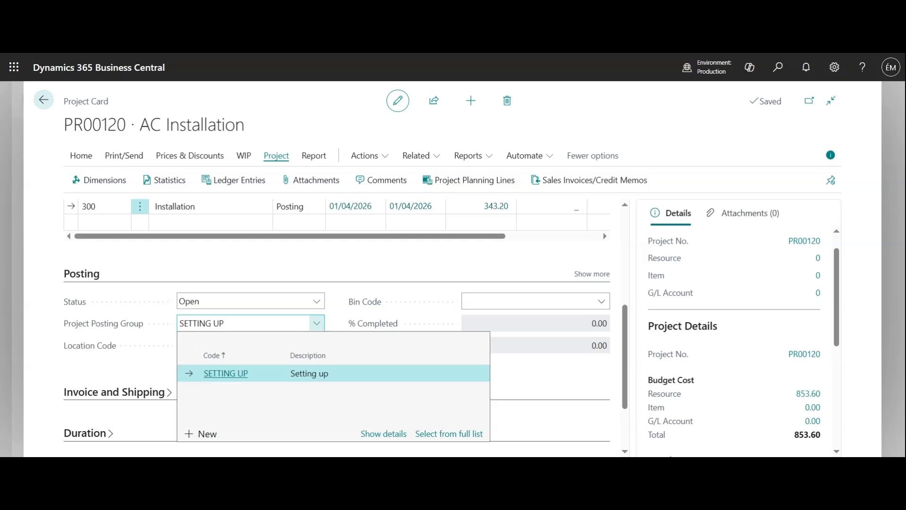
click(360, 283)
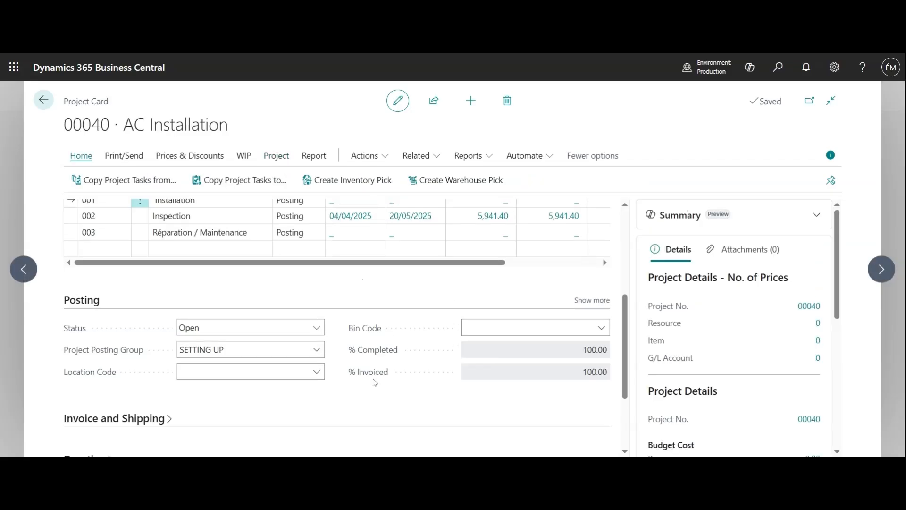
- Leave the card of project 00040 and examine the home page's insights on project prices, costs and profitability
scroll(375, 382, up, 2)
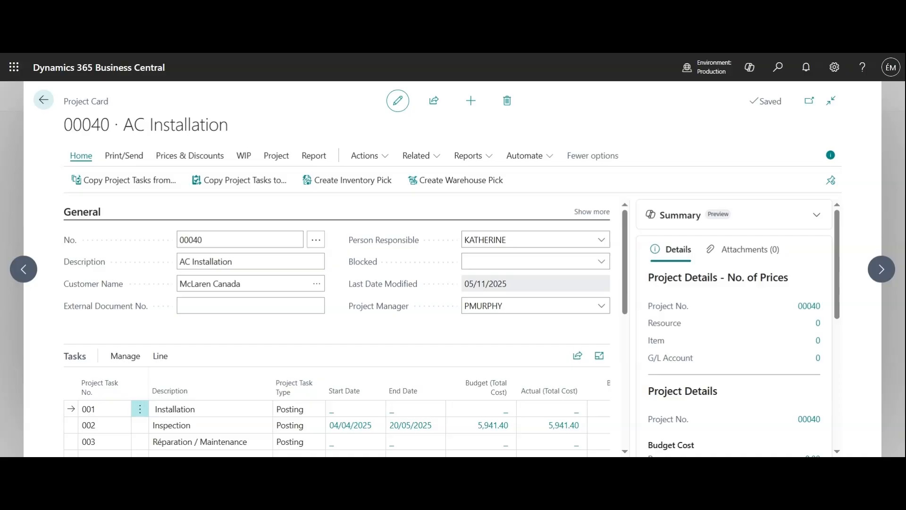
click(45, 101)
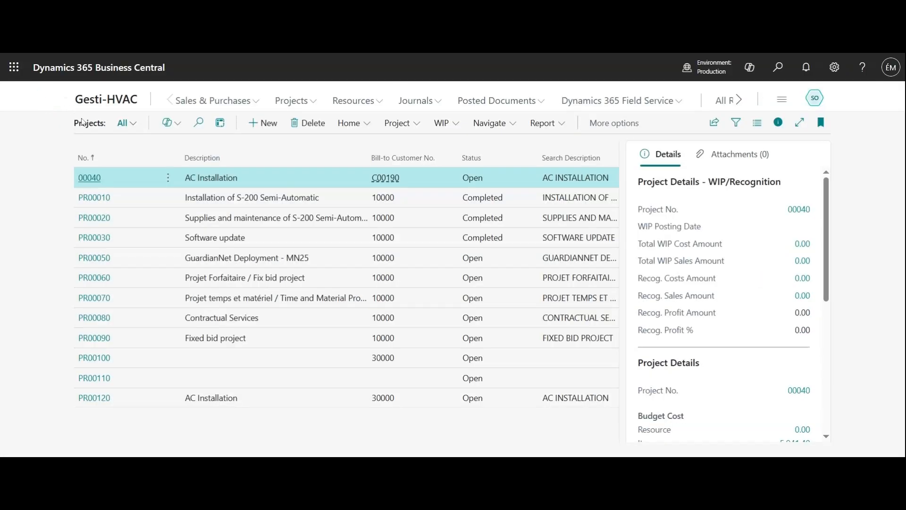
click(98, 105)
scroll(512, 147, down, 10)
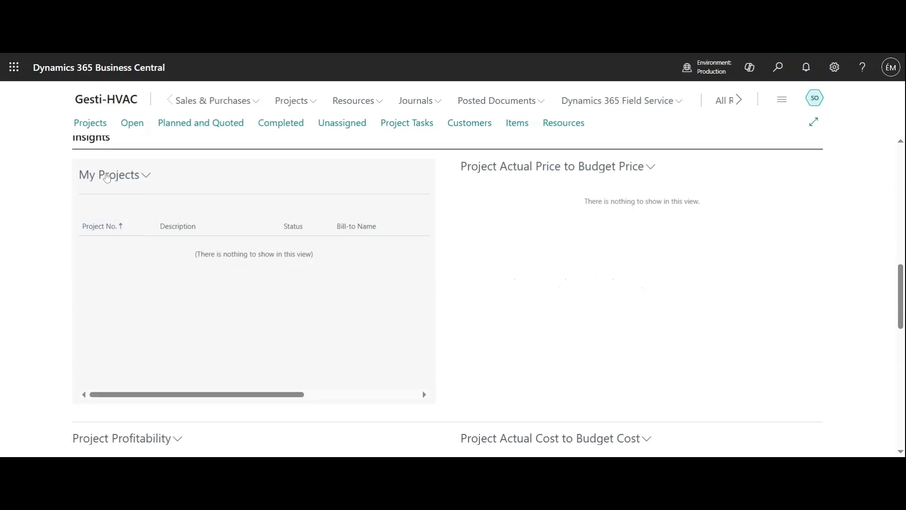
click(146, 176)
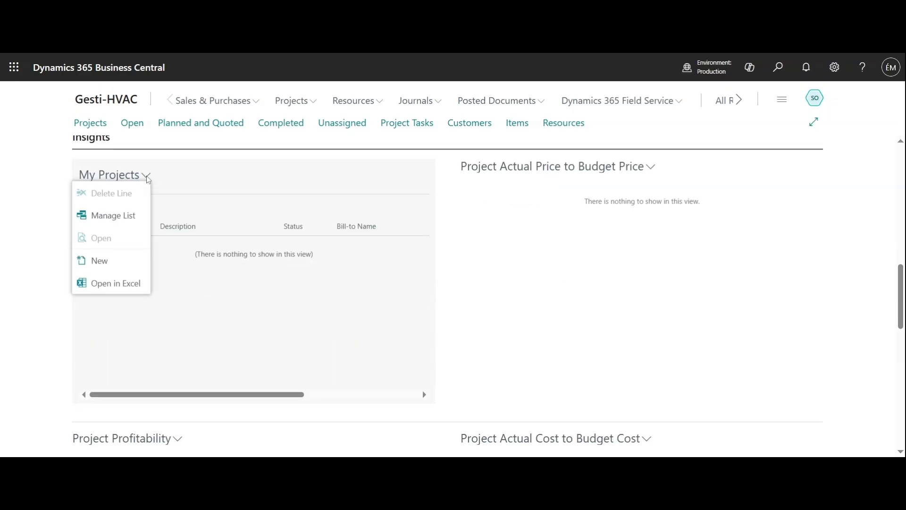
click(10, 240)
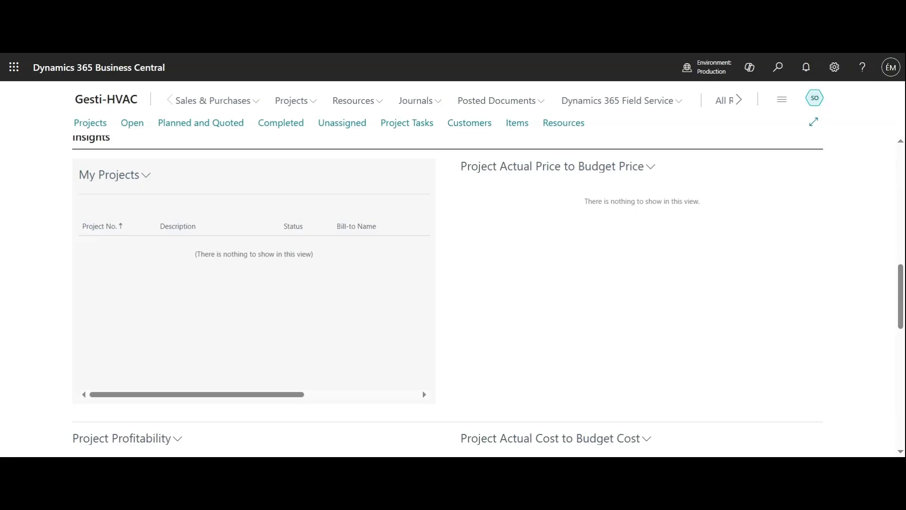
scroll(522, 315, down, 3)
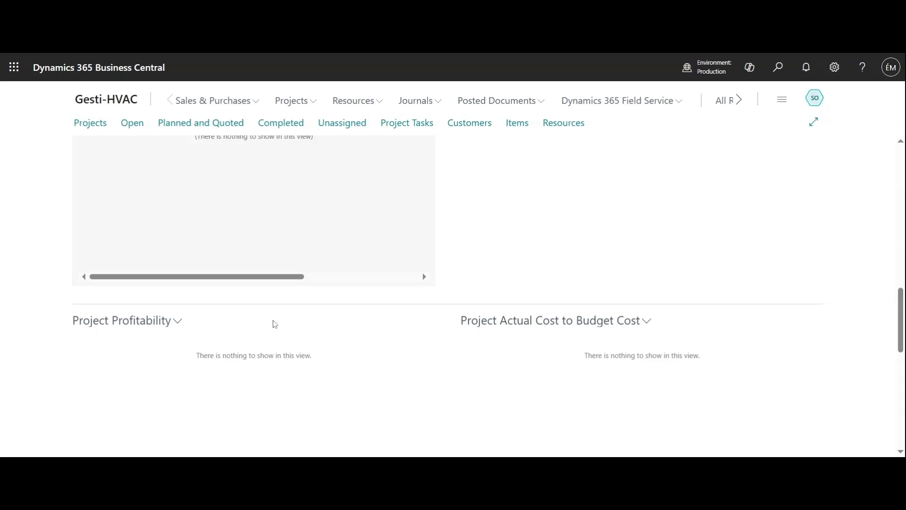
scroll(586, 334, up, 3)
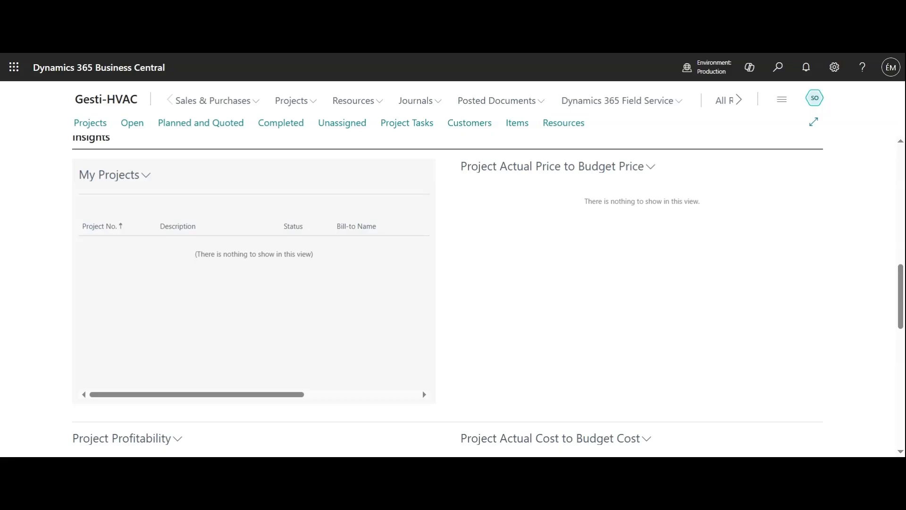
- Create a new project described as AC Installation Minor for customer Relecloud and continue to copying its tasks
scroll(586, 331, up, 5)
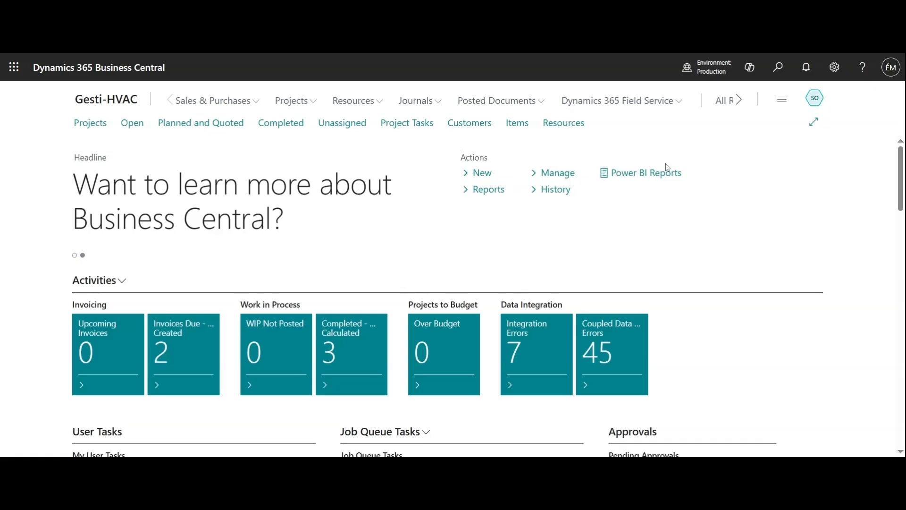
click(480, 180)
click(461, 192)
click(549, 405)
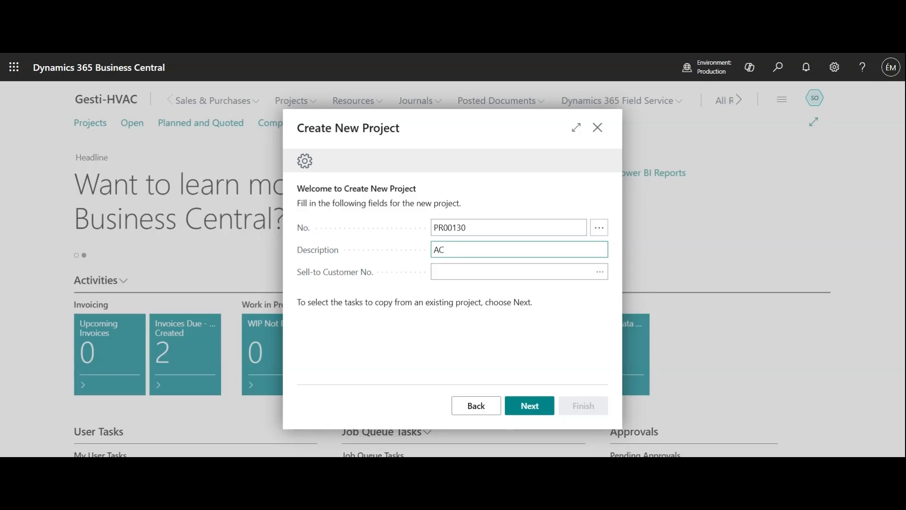
text(Installation Minor)
click(600, 272)
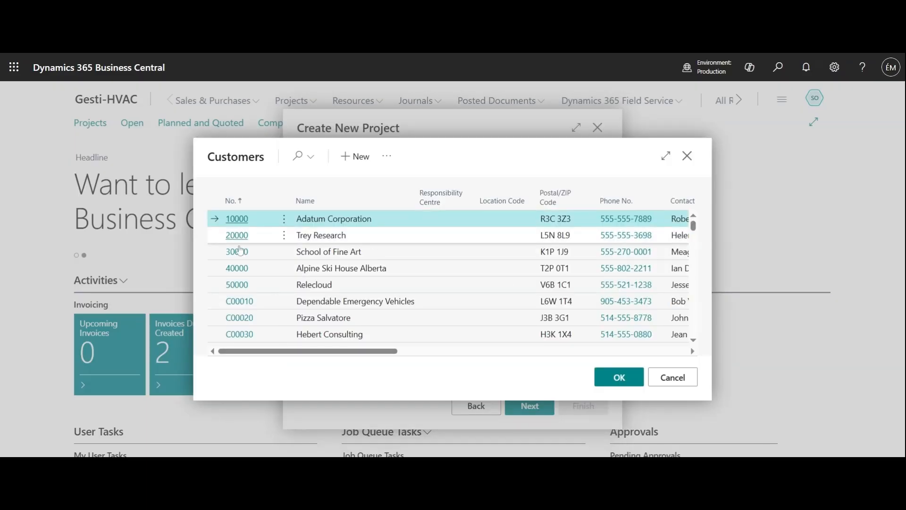
click(241, 289)
click(529, 405)
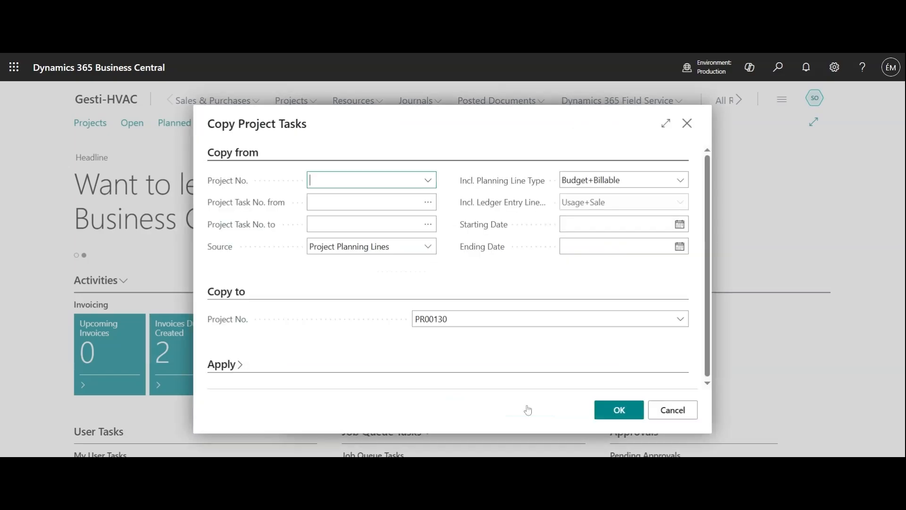
- Choose project 00040 as the source for the copied tasks, with starting date 06/11/2025 and ending date 25/12/2025
click(428, 181)
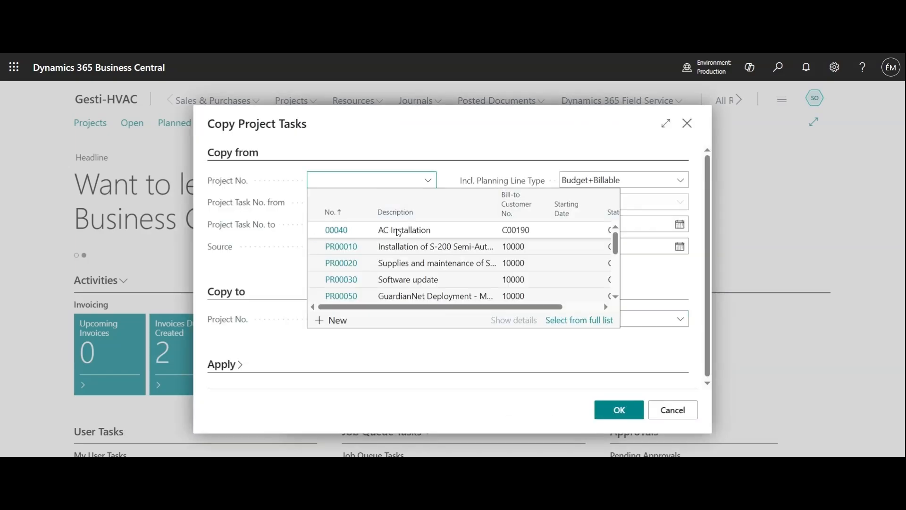
click(333, 233)
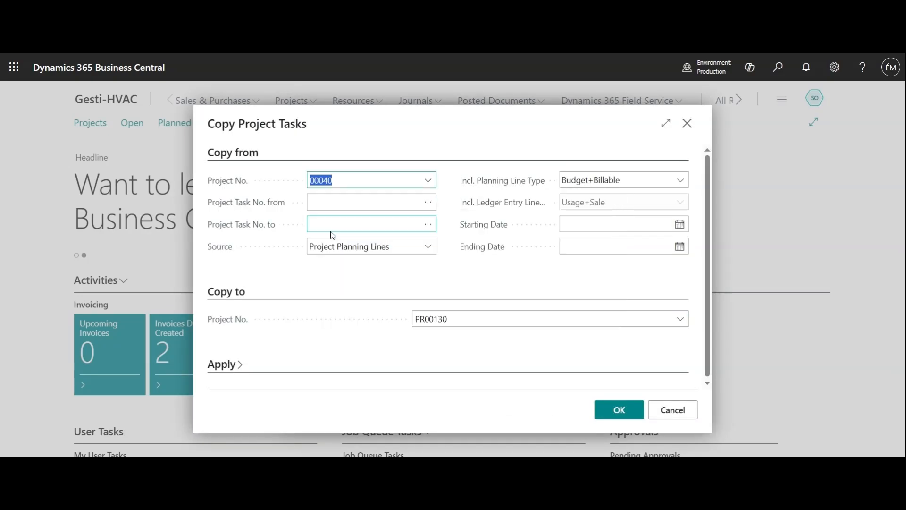
click(505, 278)
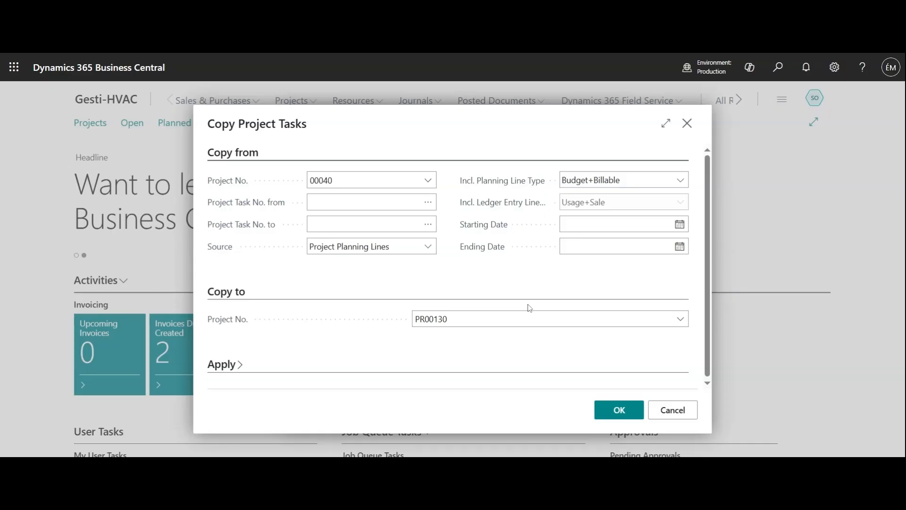
click(426, 208)
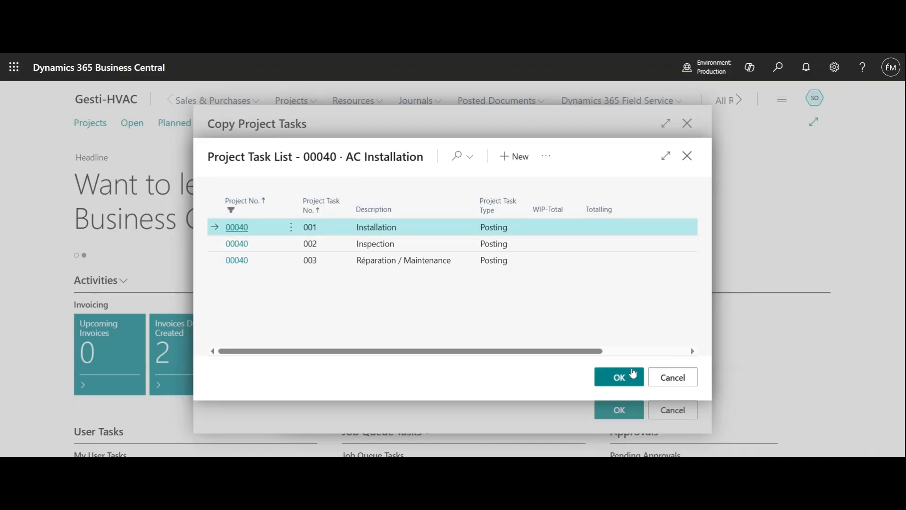
click(632, 378)
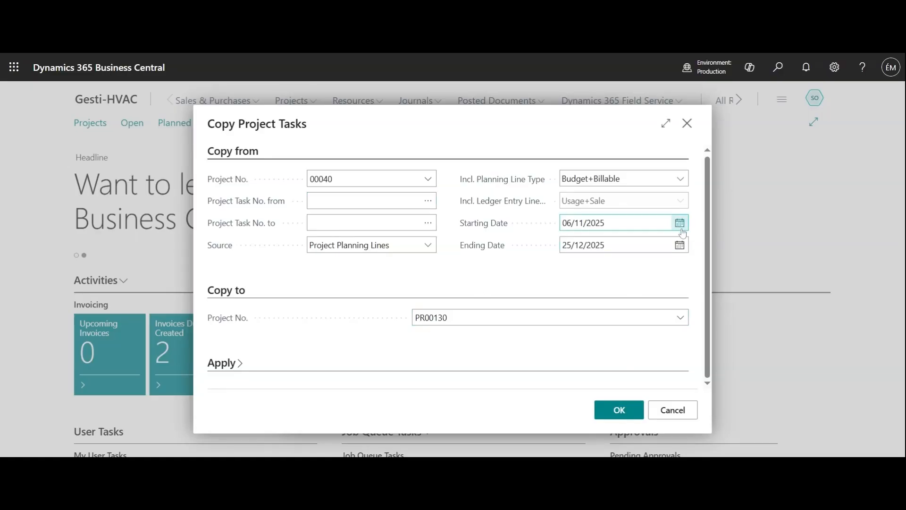
- Limit the copy to tasks up to 001, copy them into the new project and close the project wizard
click(430, 223)
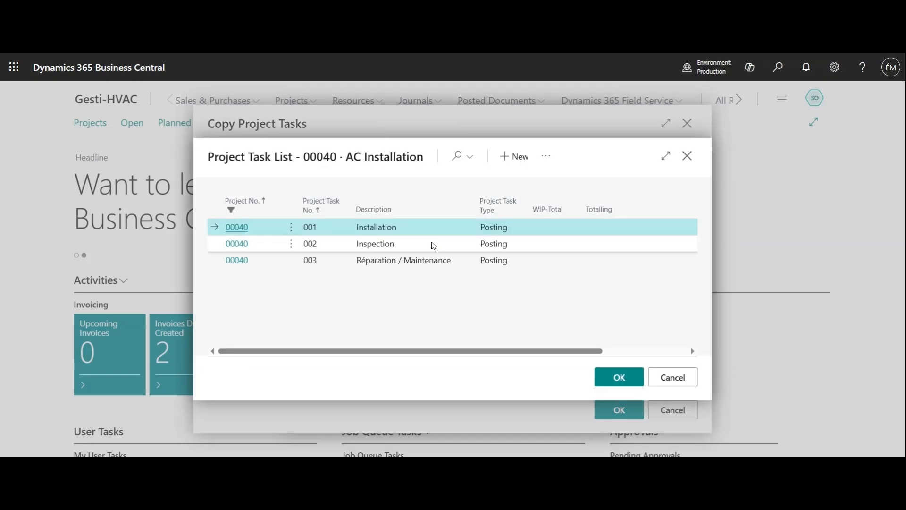
click(619, 377)
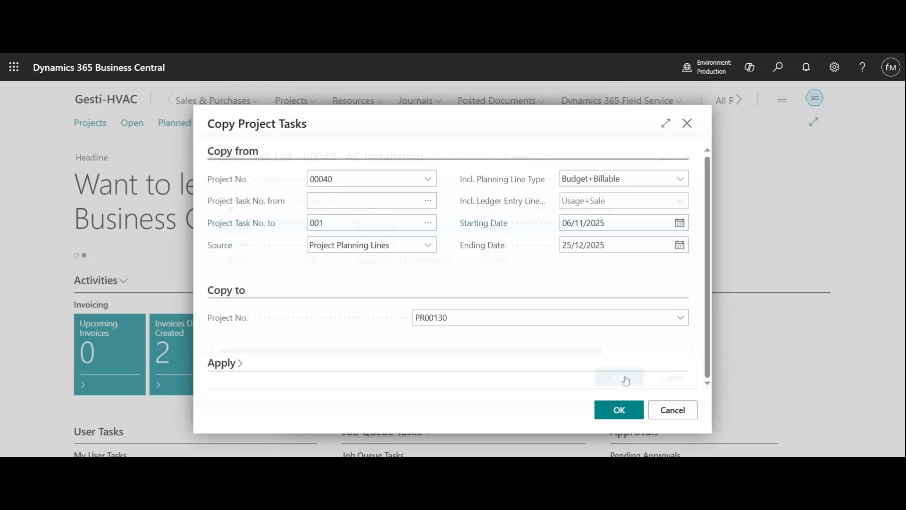
click(632, 413)
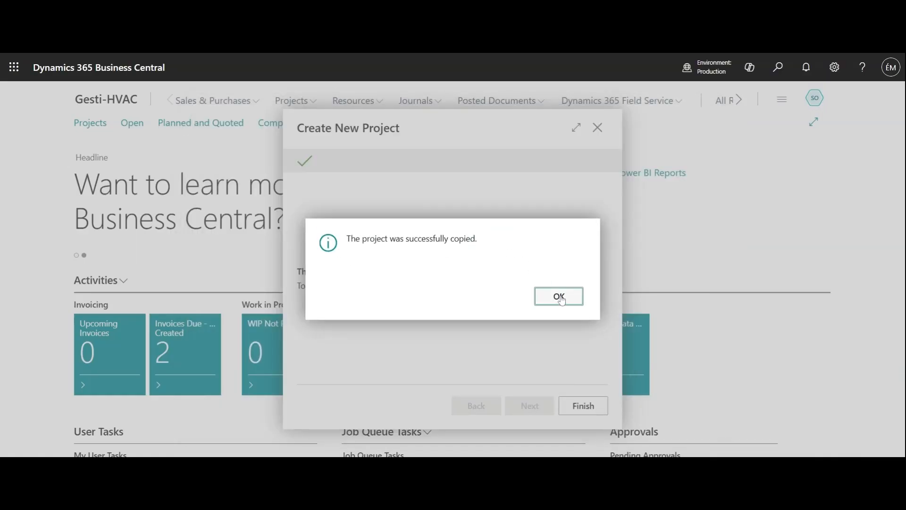
click(559, 296)
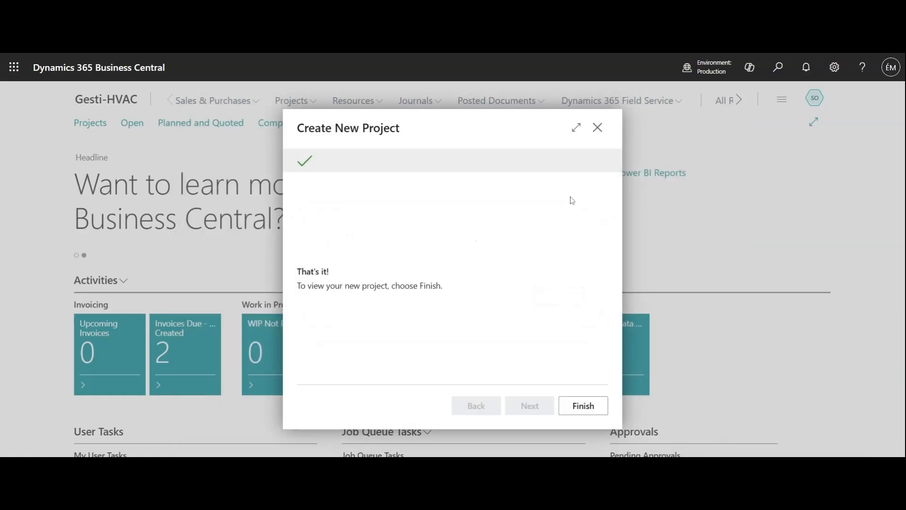
click(598, 127)
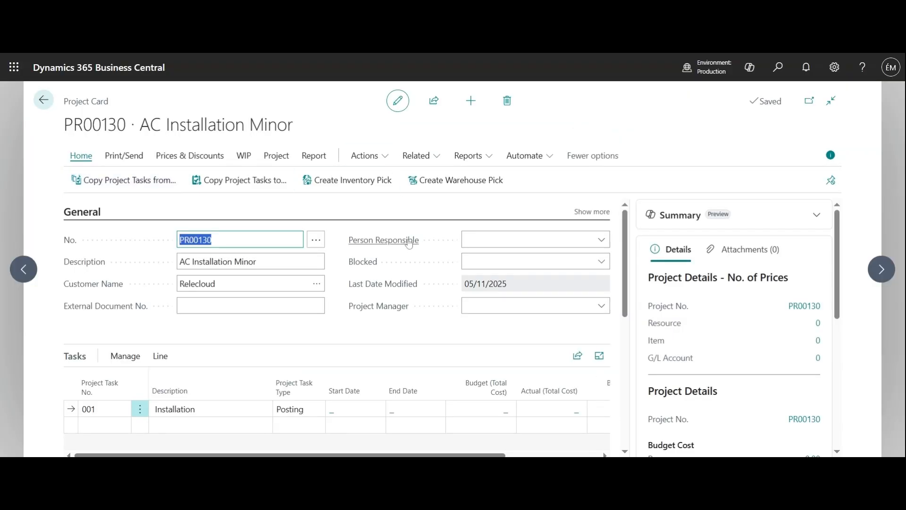
- Review the AC Installation Minor project's general, task and posting details, and return to the home page
scroll(410, 281, down, 3)
scroll(418, 321, down, 3)
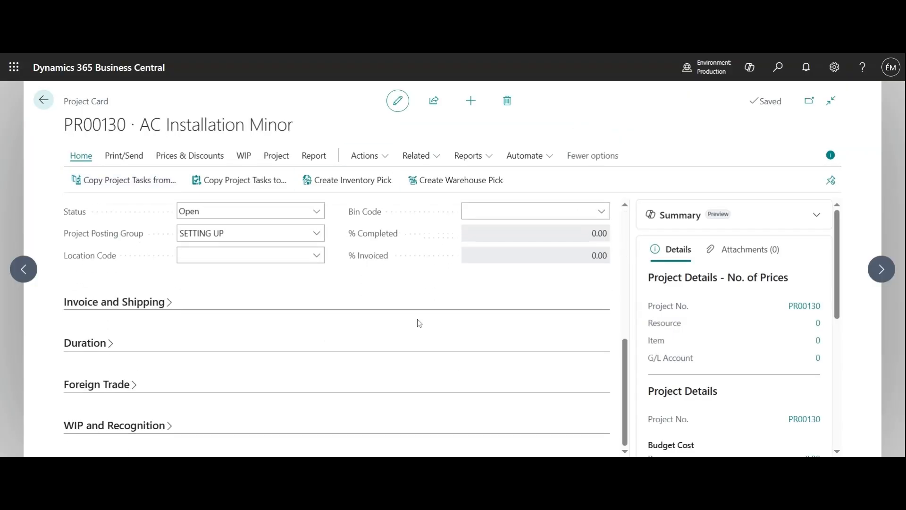
scroll(418, 321, up, 5)
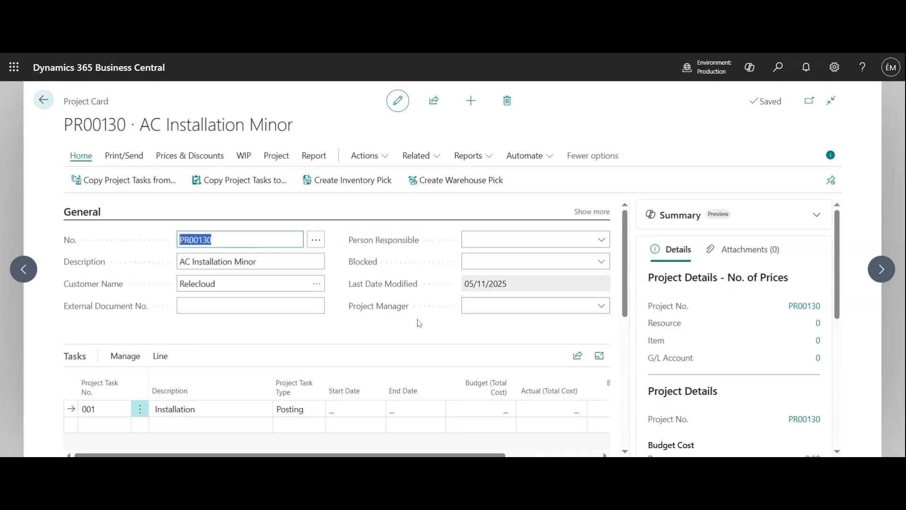
click(43, 100)
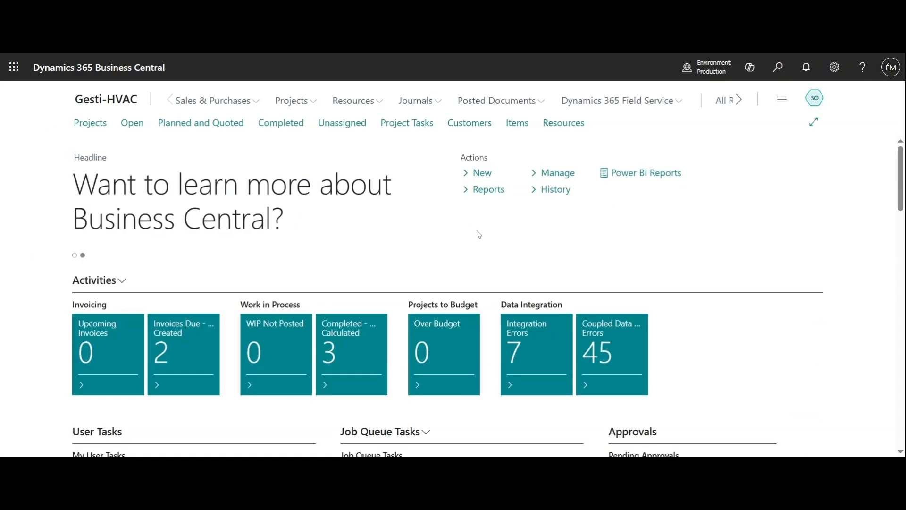